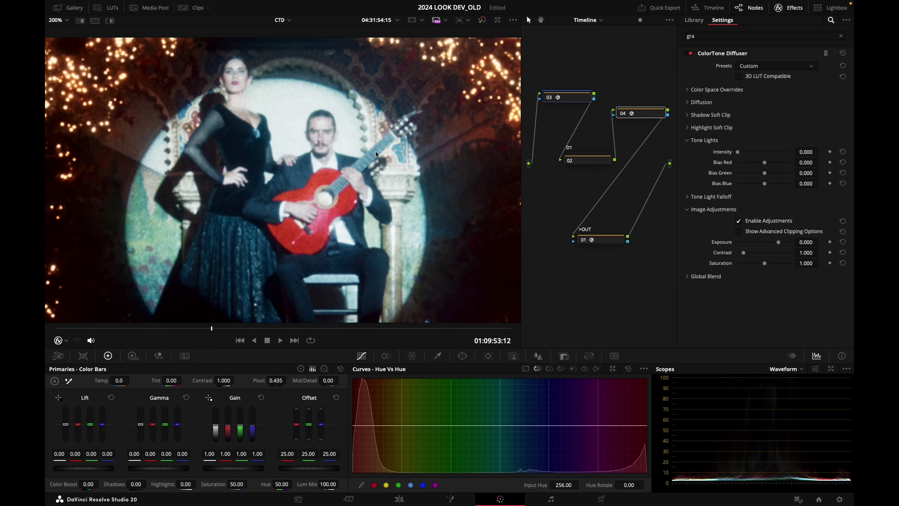
Pan the zoomed viewer up to reveal the lights above the skateboarder
drag(376, 151, 443, 192)
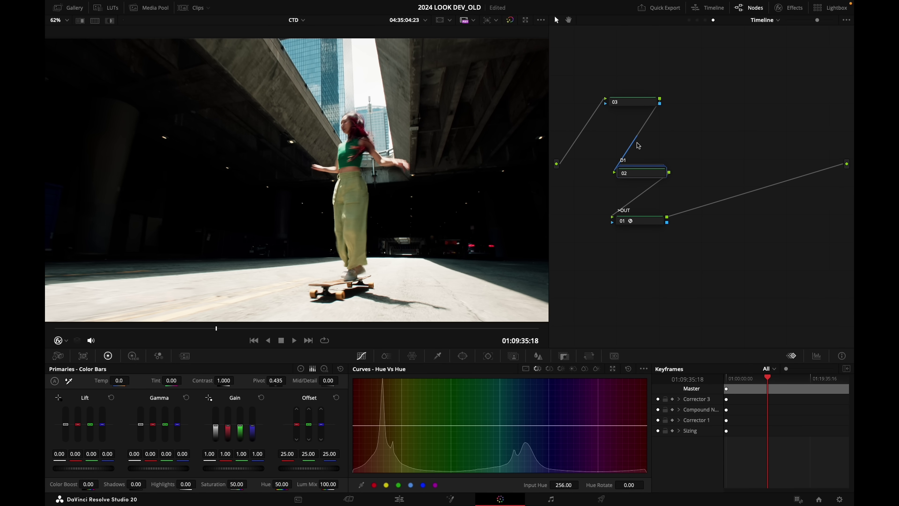
Disable all three nodes, re-enable node 01, and show its Color Space Transform settings
drag(632, 70, 635, 248)
key(ctrl+d)
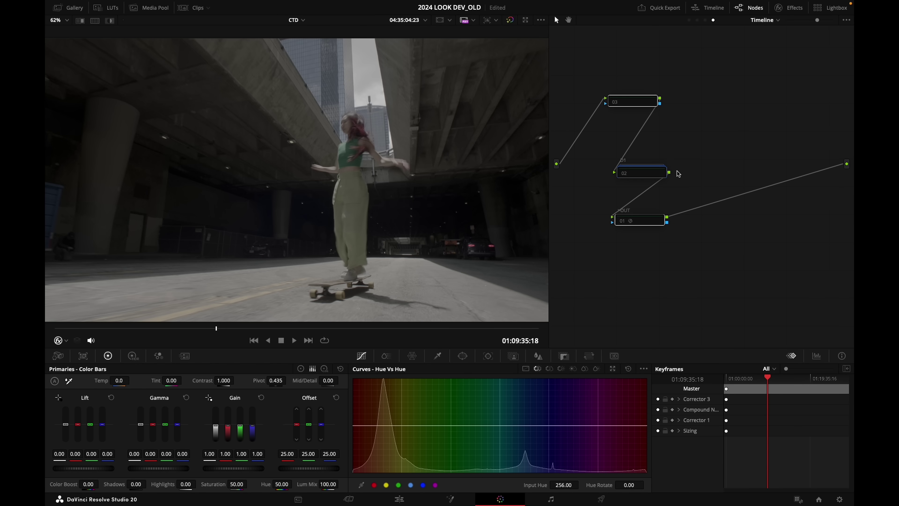
click(641, 218)
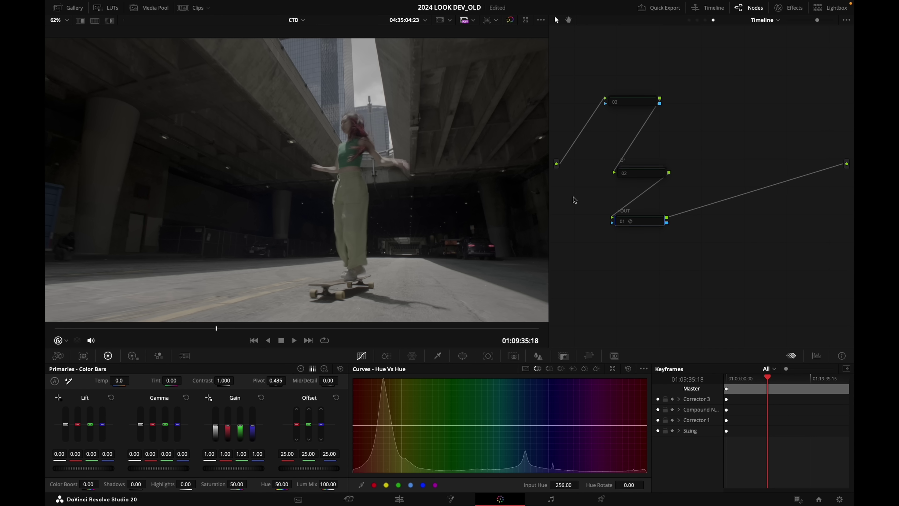
key(ctrl+d)
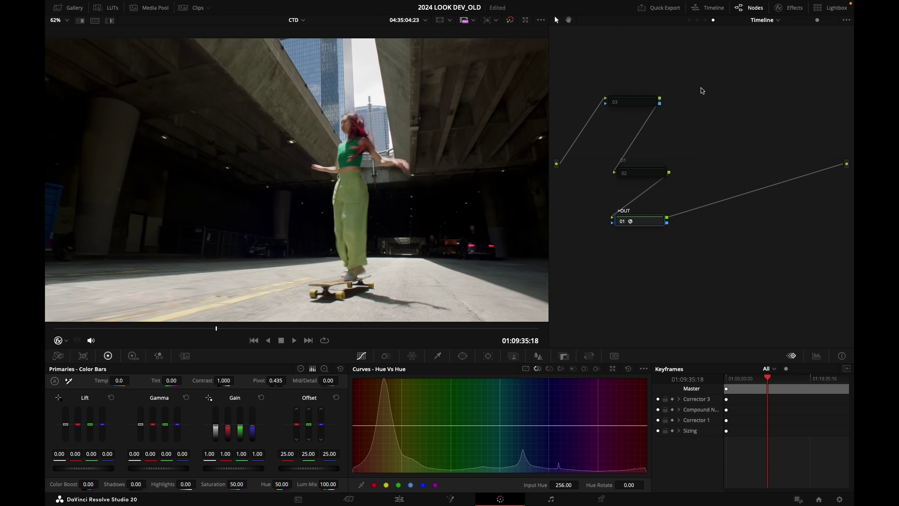
click(793, 8)
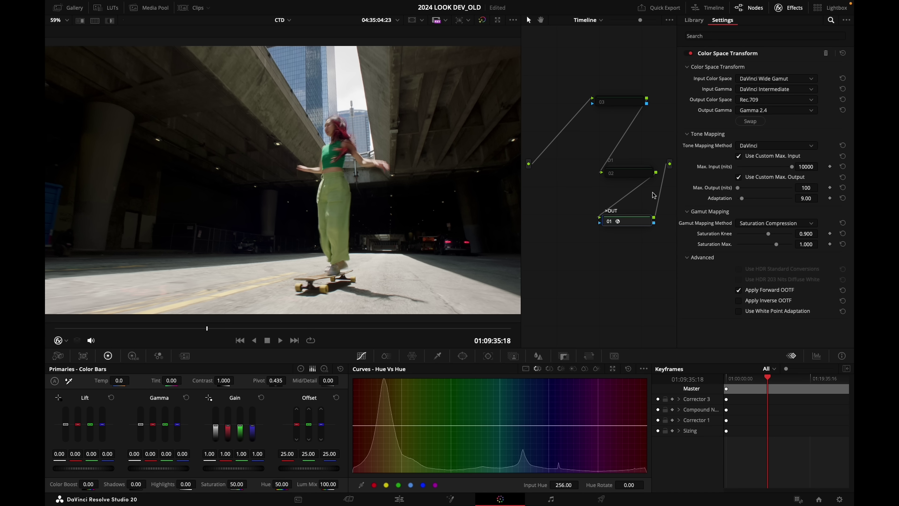
Re-enable node 02, select node 03, and search the effects library for 'colort'
drag(628, 177, 614, 171)
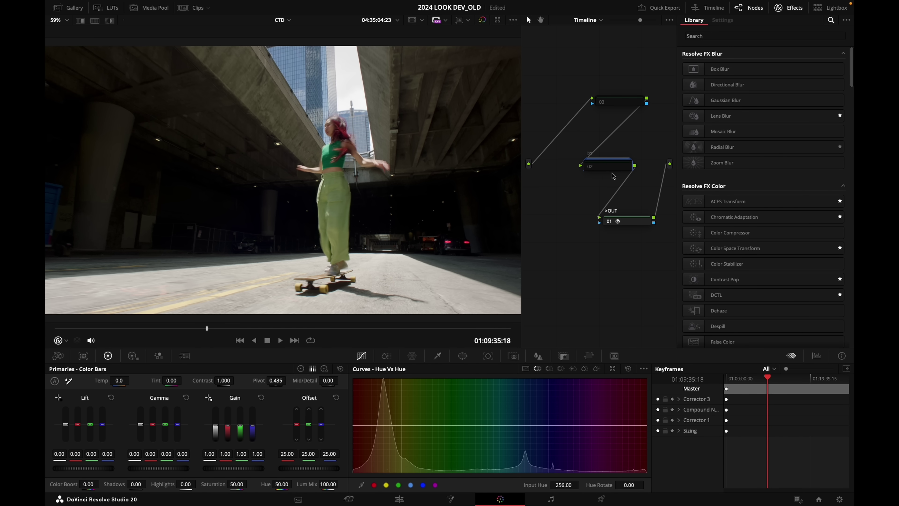
key(ctrl+d)
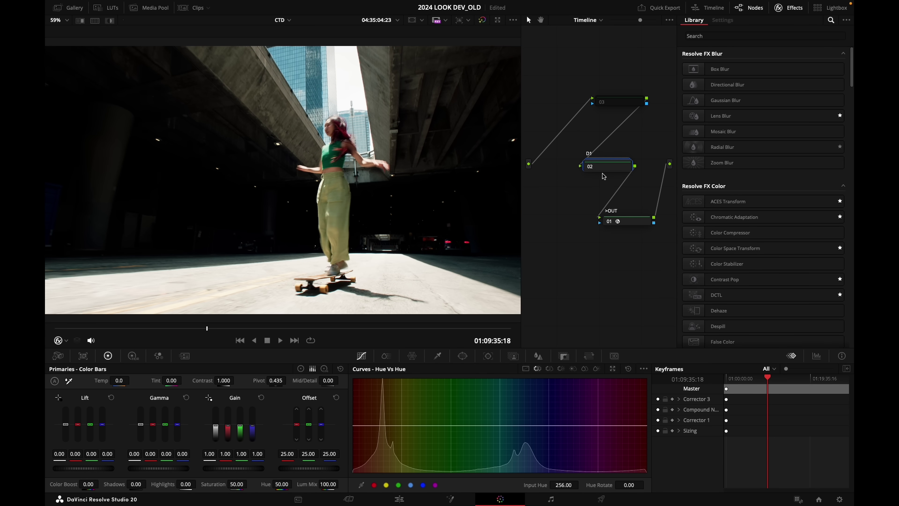
click(621, 105)
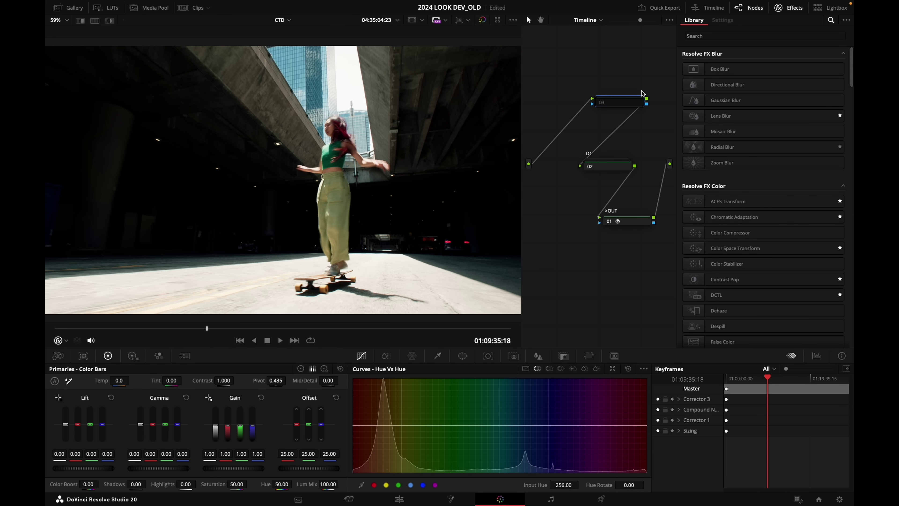
click(706, 37)
text(colort)
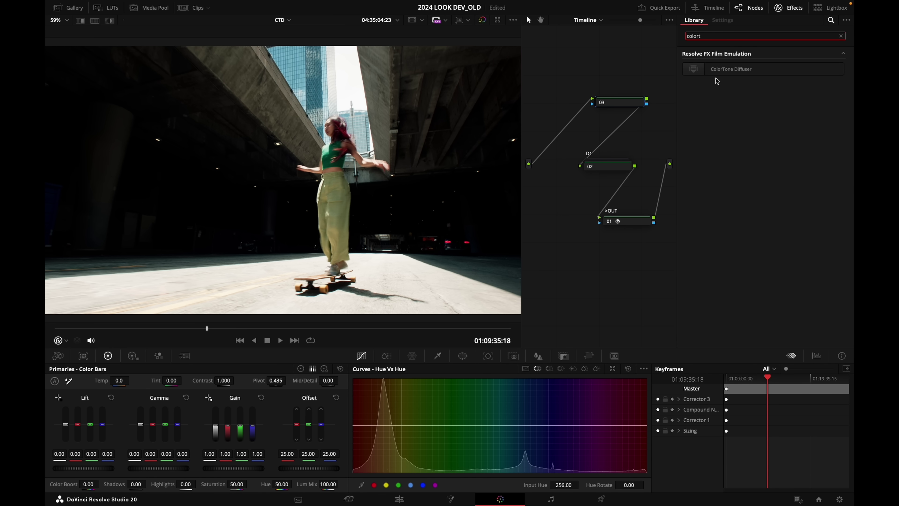
Apply ColorTone Diffuser to node 03 and try the Subtle preset
drag(701, 70, 636, 103)
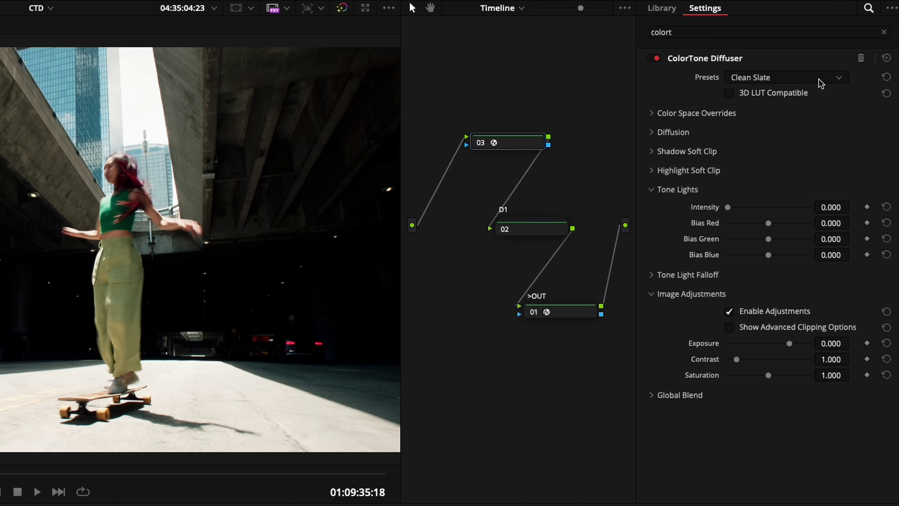
click(820, 84)
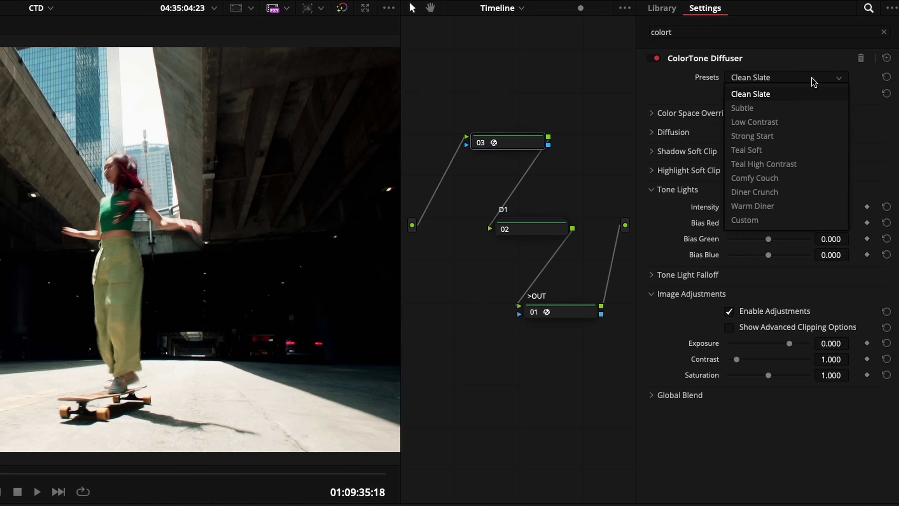
click(799, 81)
click(791, 81)
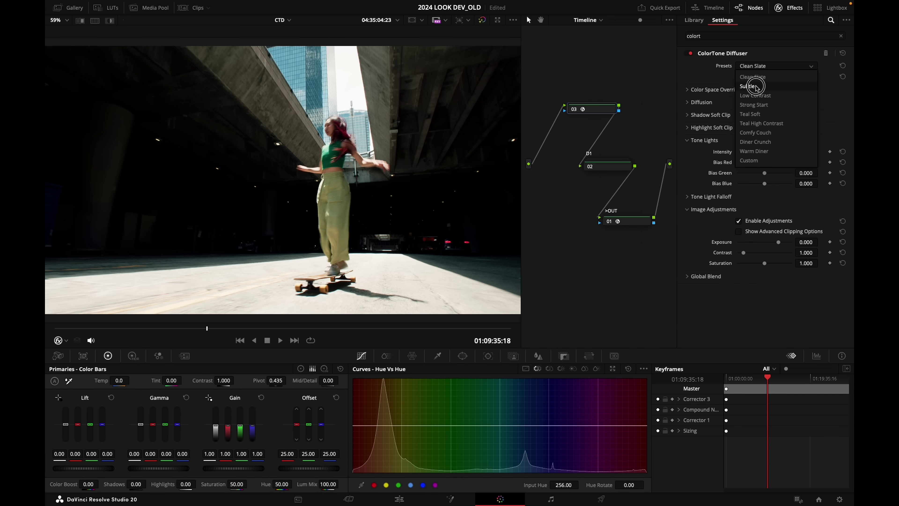
click(745, 108)
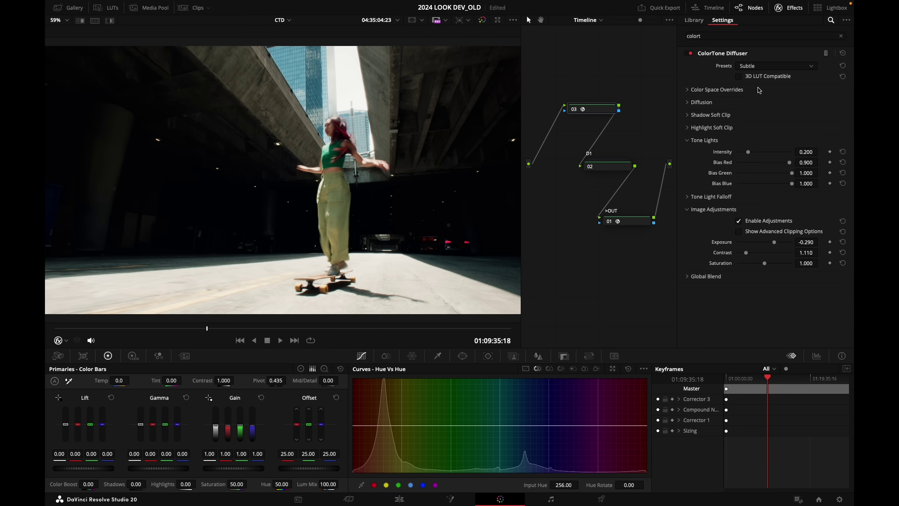
Try Teal Soft, compare with node 03 disabled, then settle on Comfy Couch
click(768, 66)
click(764, 115)
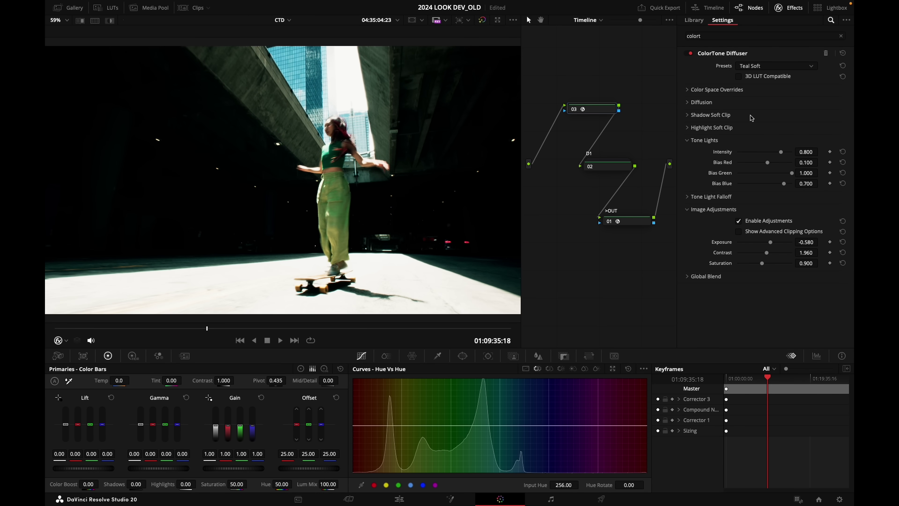
key(ctrl+d)
key(ctrl+d)
click(765, 64)
click(765, 134)
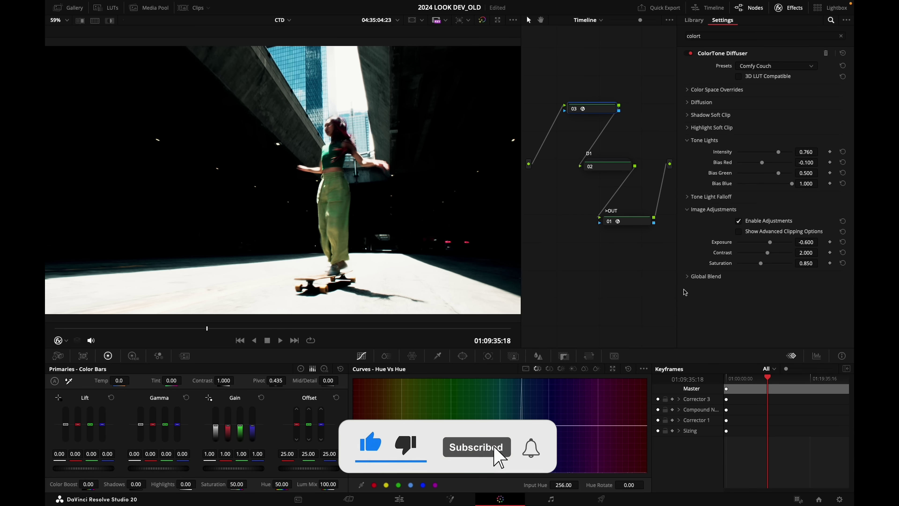
Lower ColorTone Diffuser's Global Blend to 0.403, toggling node 03 to compare
click(688, 277)
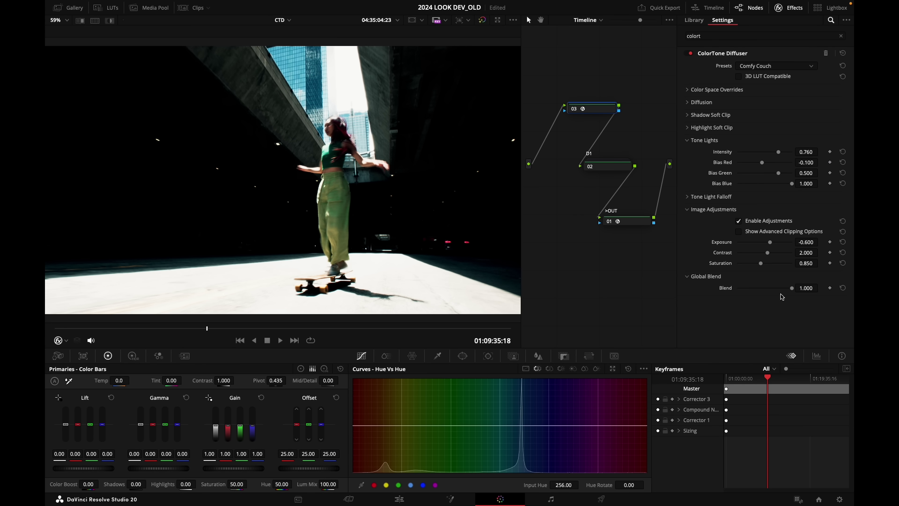
drag(789, 291, 758, 294)
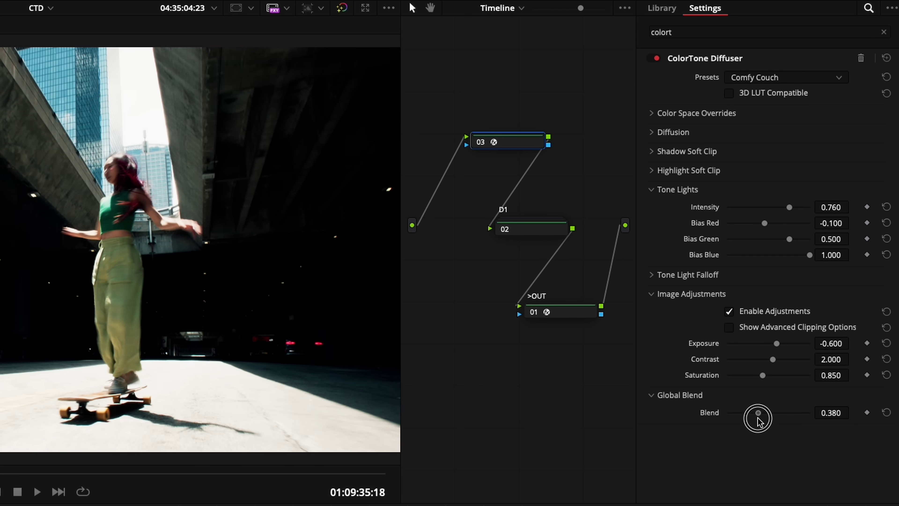
mouse_move(758, 419)
mouse_down()
mouse_move(738, 422)
mouse_move(761, 423)
mouse_up()
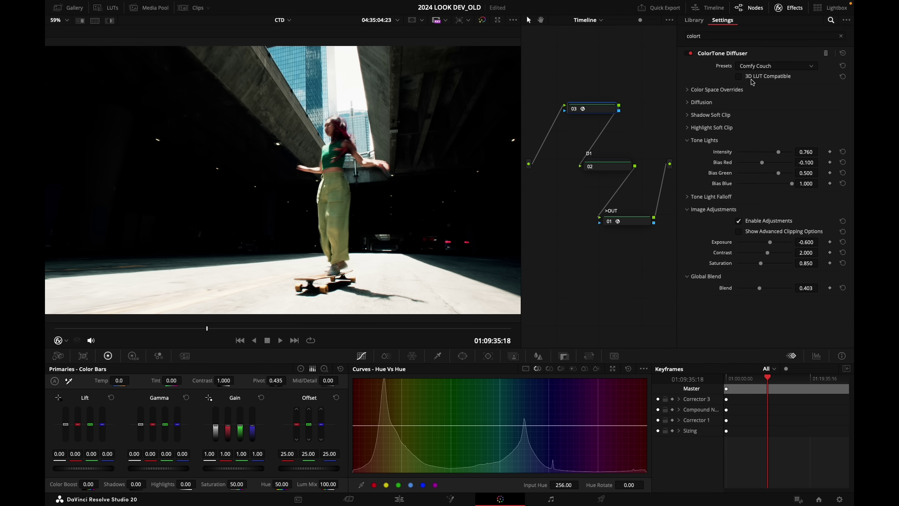
key(ctrl+d)
key(ctrl+d)
key(ctrl+d)
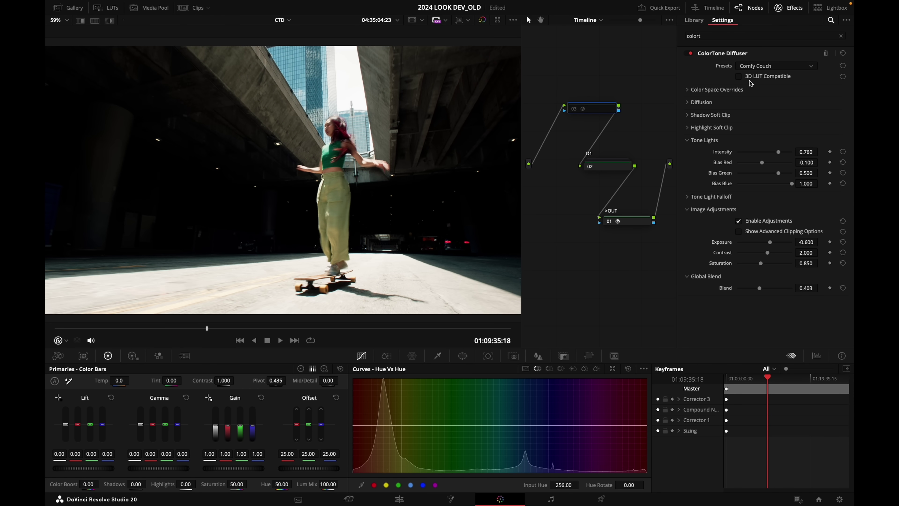
key(ctrl+d)
key(ctrl+d)
key(ctrl+d)
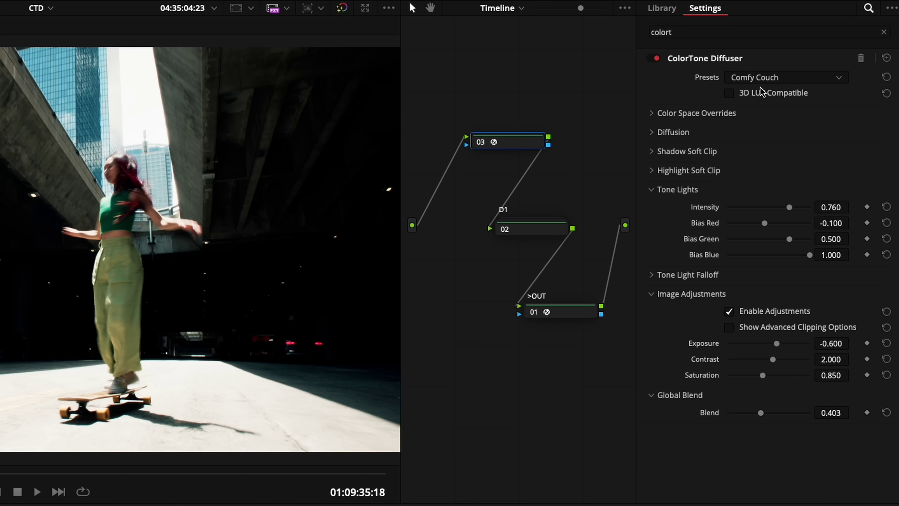
Reset ColorTone Diffuser to the Clean Slate preset with Blend back at 1.000
click(759, 68)
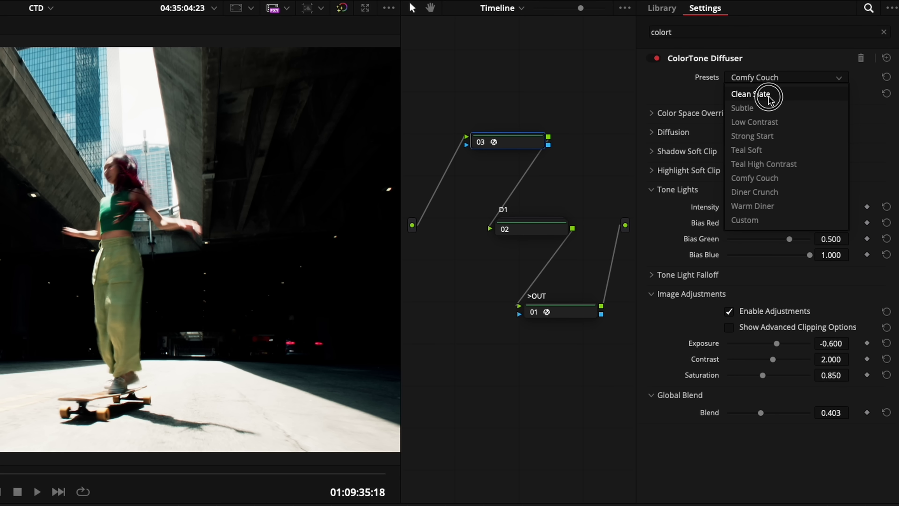
click(773, 94)
click(695, 295)
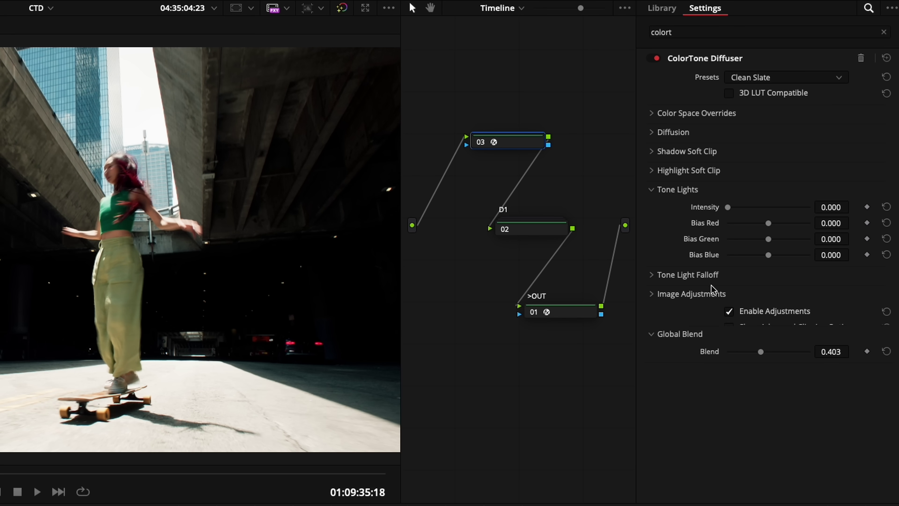
click(889, 60)
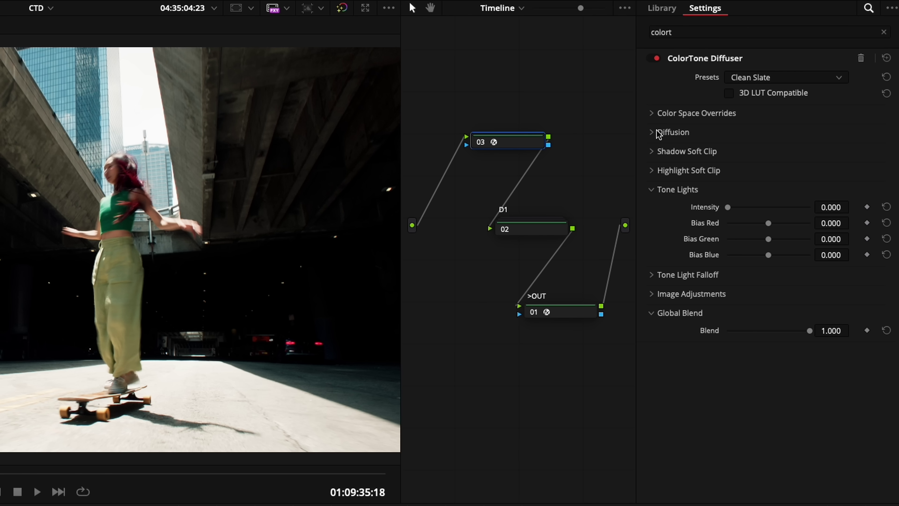
Override input color space to DaVinci Wide Gamut and input gamma to DaVinci Intermediate
click(664, 117)
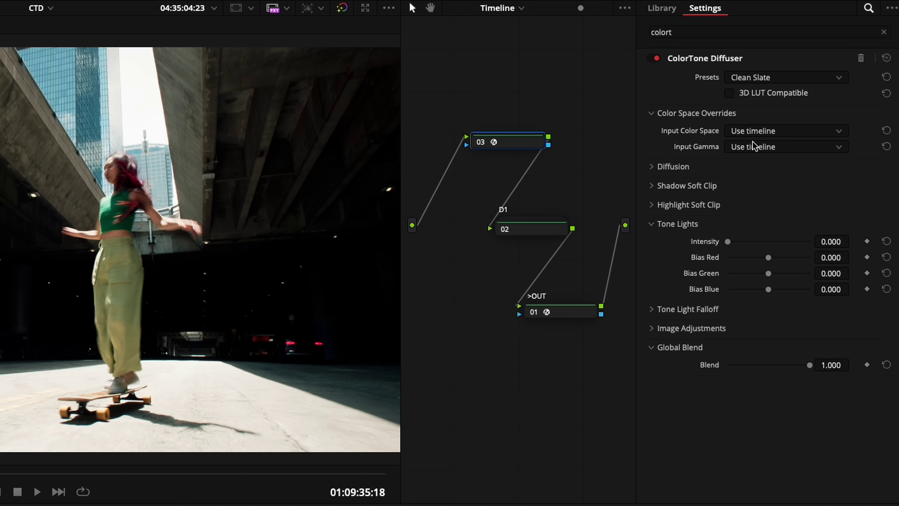
click(758, 131)
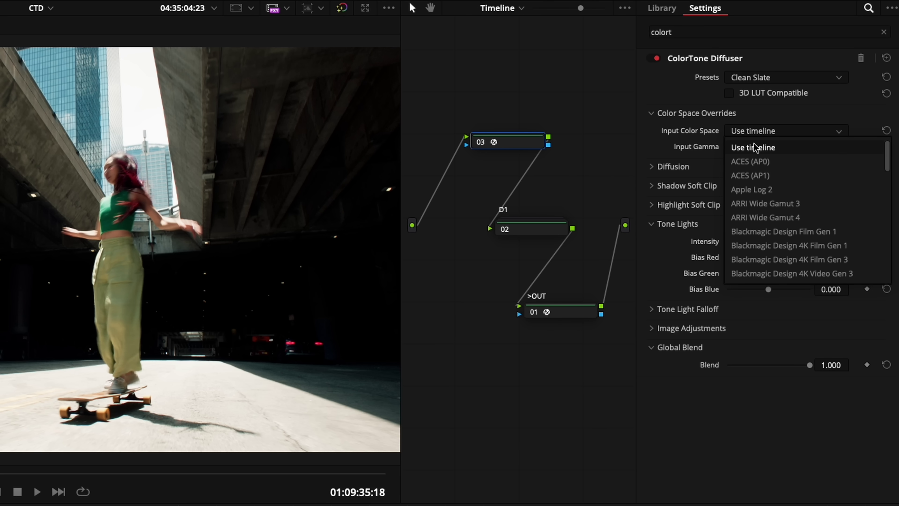
scroll(764, 177, down, 5)
click(786, 272)
click(764, 151)
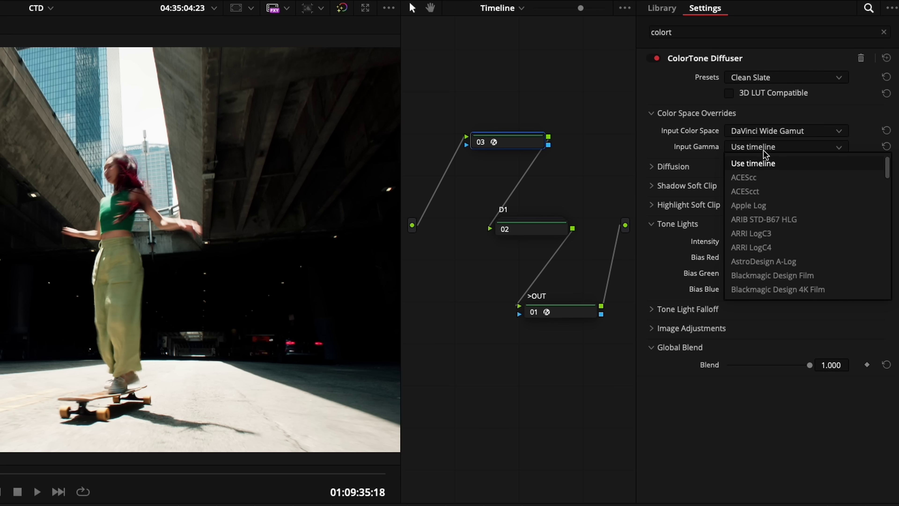
scroll(779, 212, down, 5)
click(796, 291)
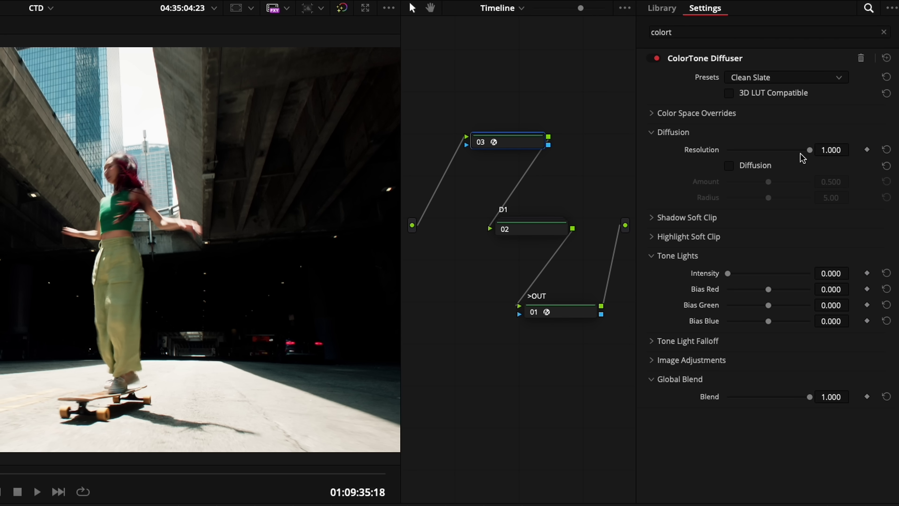
Lower the Diffusion Resolution to soften, then raise it to 0.589 for a sharper image
click(817, 153)
drag(817, 153, 739, 153)
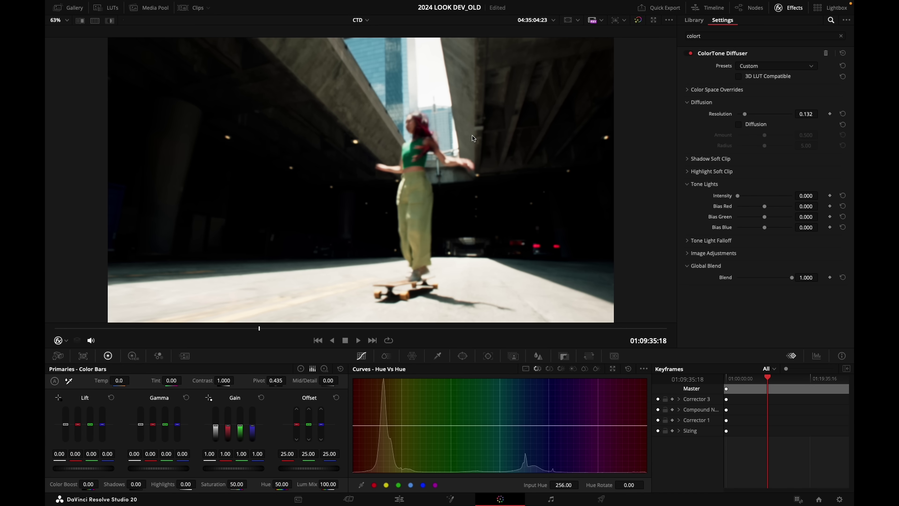
scroll(474, 134, up, 5)
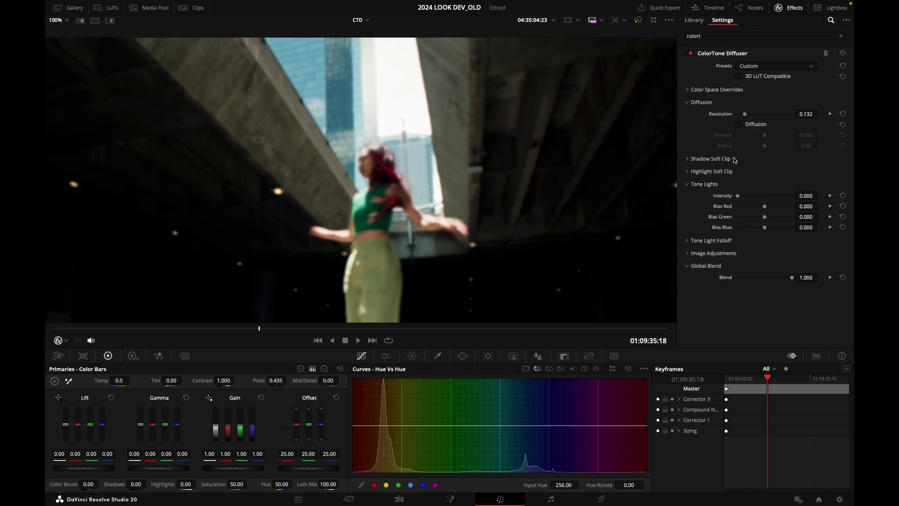
drag(747, 113, 769, 118)
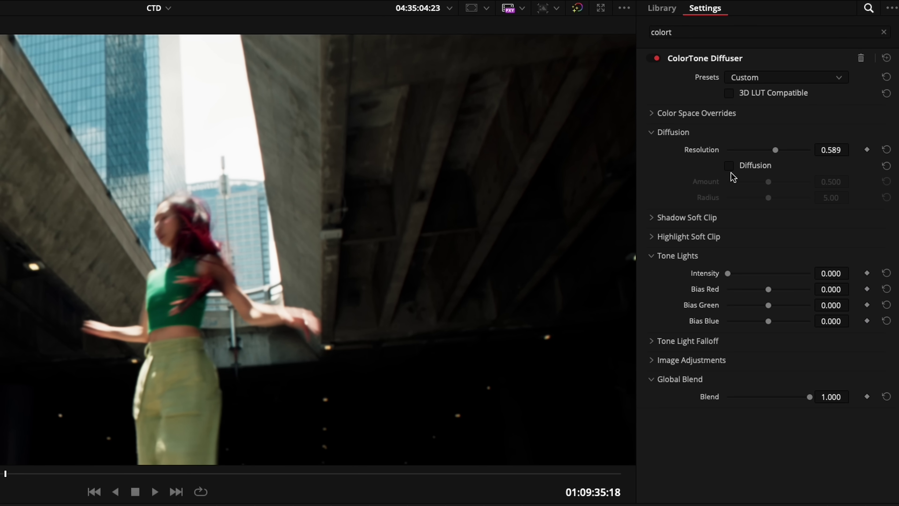
Turn on Diffusion, toggling it repeatedly to compare the glow before and after
click(730, 167)
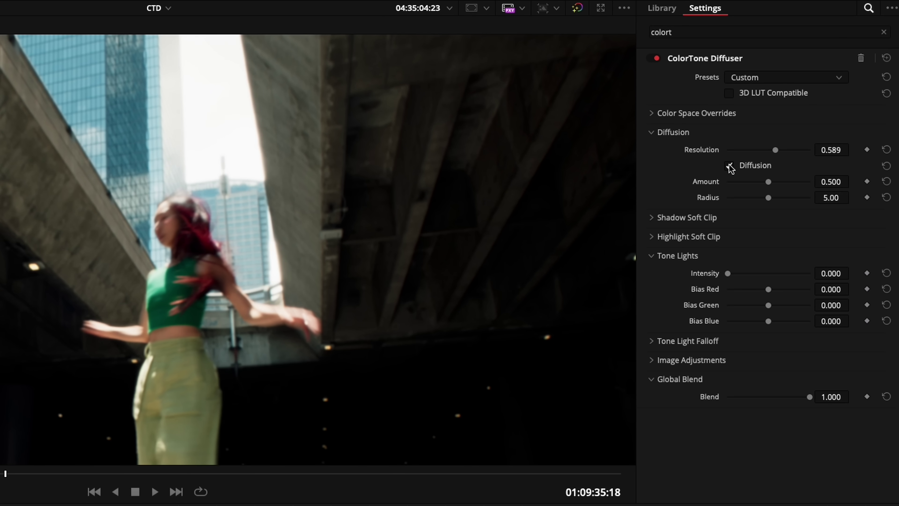
click(731, 167)
click(730, 167)
click(732, 167)
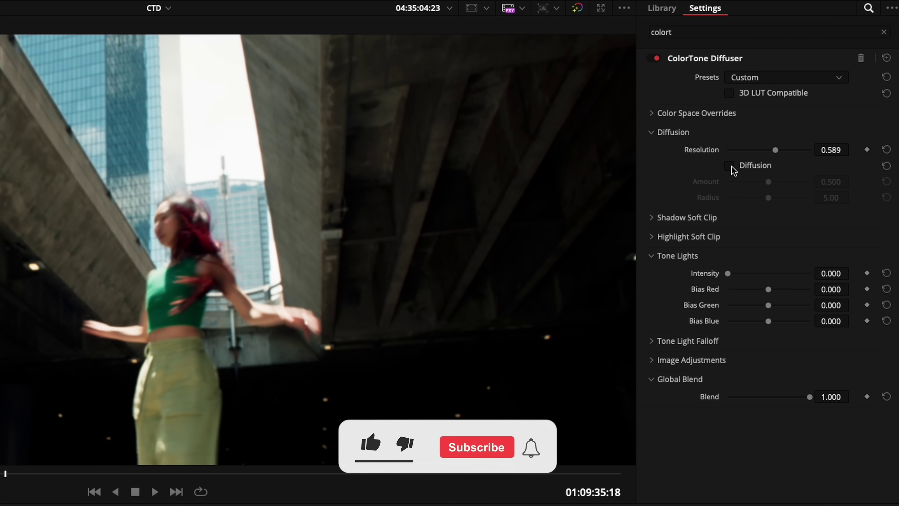
click(730, 166)
click(731, 166)
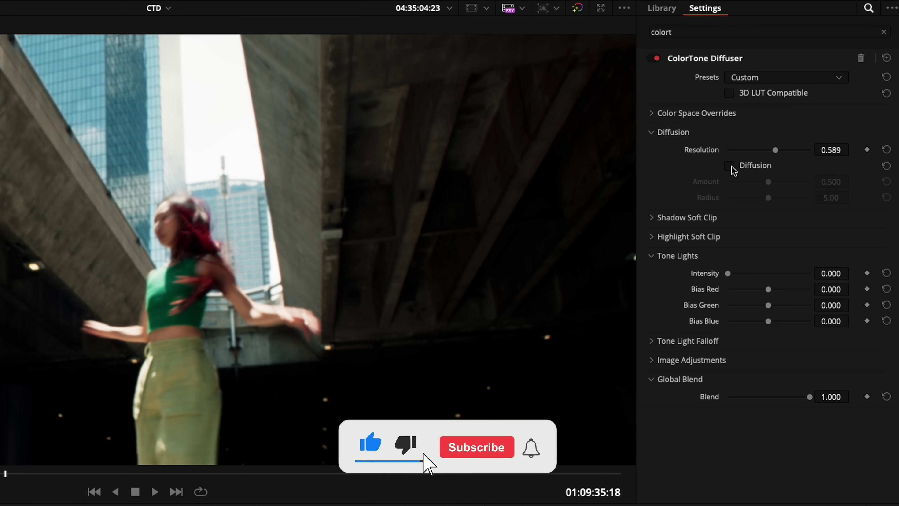
click(730, 166)
click(730, 167)
click(730, 166)
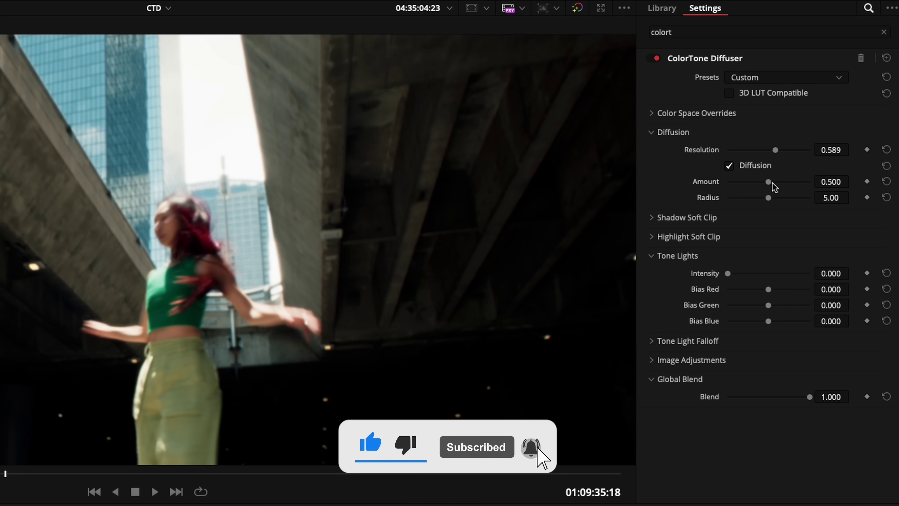
Raise Diffusion Amount to 0.729 and Radius to 6.67, comparing with Diffusion off and on
drag(769, 182, 782, 203)
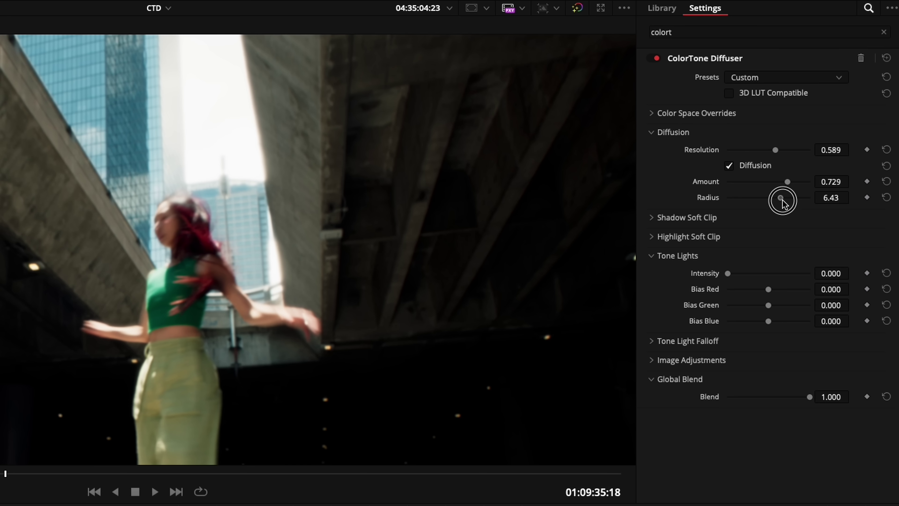
click(730, 166)
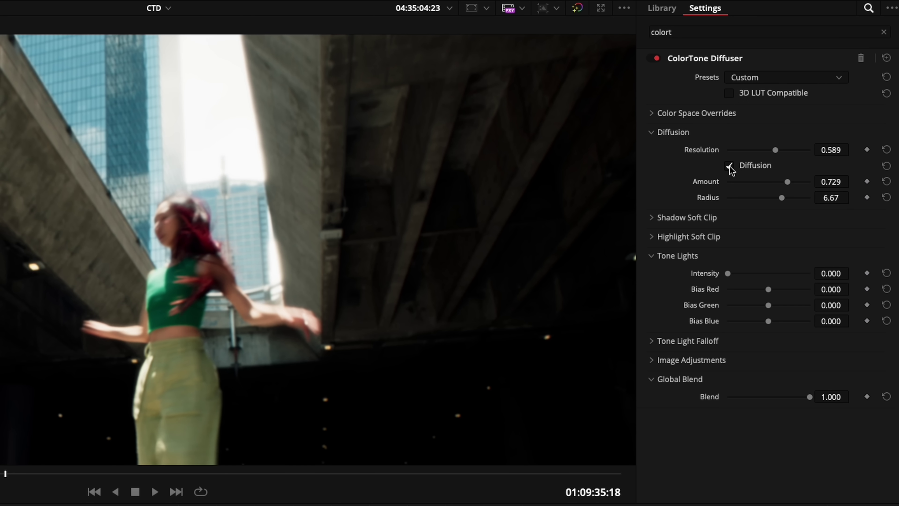
click(730, 166)
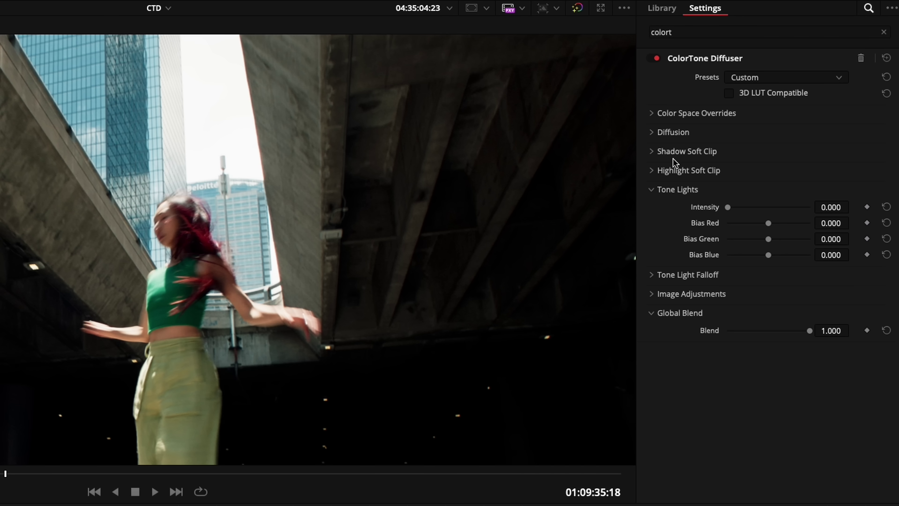
Enable Shadow Clip with Threshold about 0.806 and display the Waveform scope
click(670, 152)
click(730, 169)
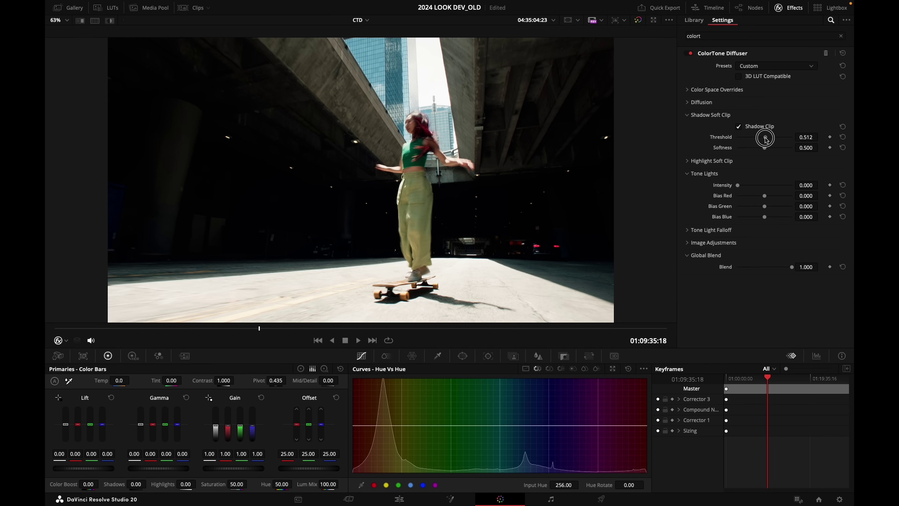
drag(769, 139, 782, 145)
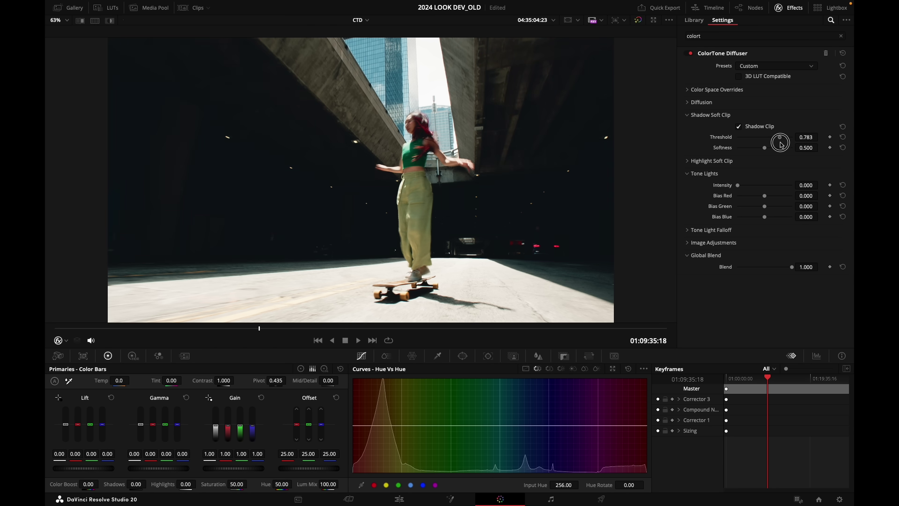
click(817, 356)
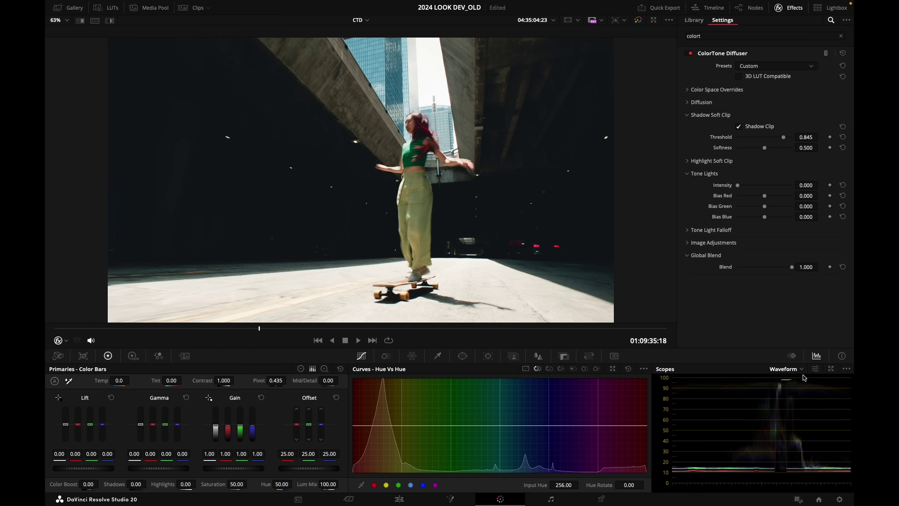
click(802, 375)
click(749, 368)
mouse_move(783, 139)
mouse_down()
mouse_move(754, 138)
mouse_move(784, 138)
mouse_up()
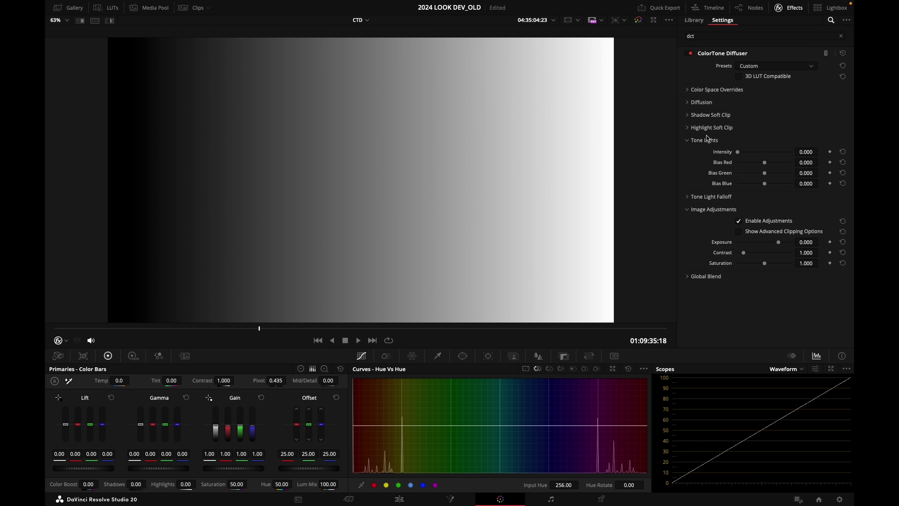
On the grey ramp, enable Shadow Clip with Threshold 0.581 and Softness 0.922, checking the waveform
click(698, 119)
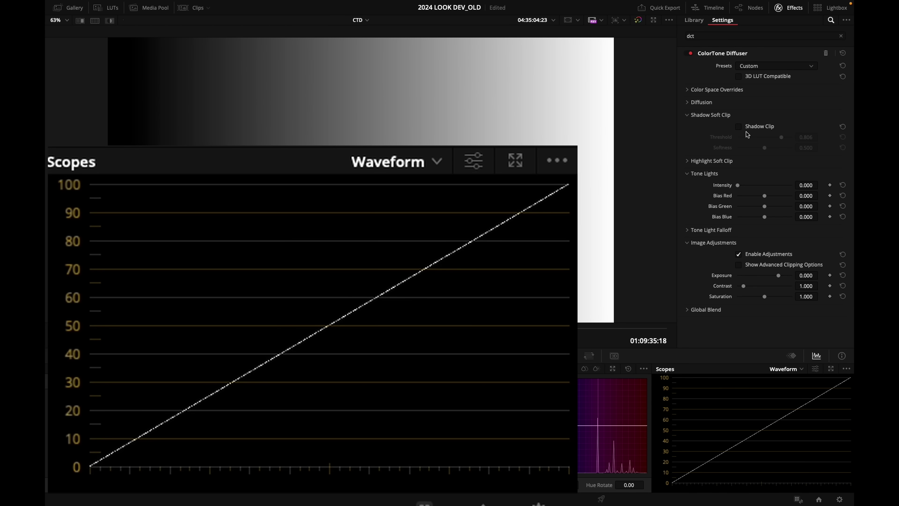
click(739, 127)
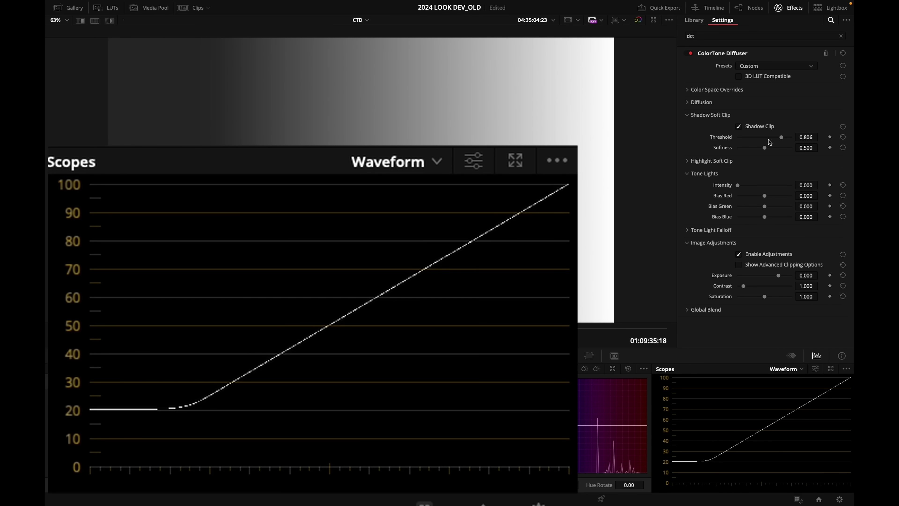
mouse_move(781, 140)
mouse_down()
mouse_move(737, 139)
mouse_move(773, 149)
mouse_up()
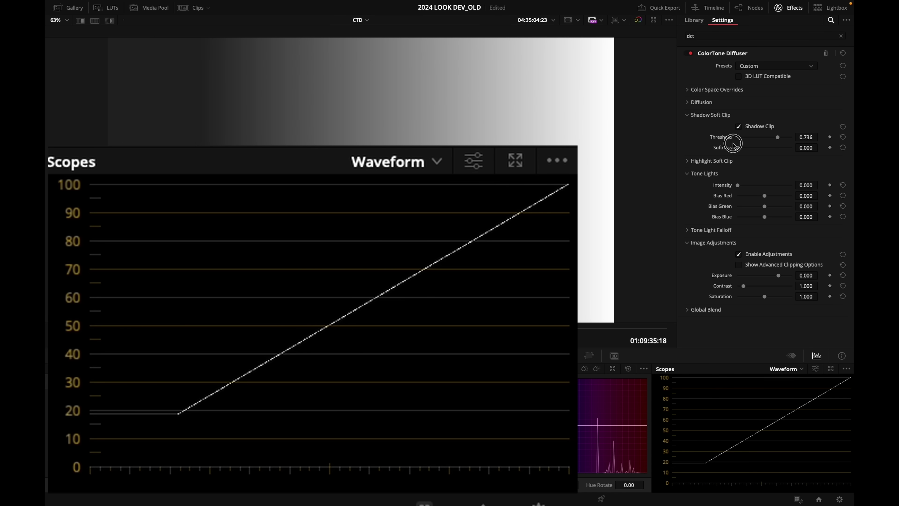
drag(732, 143, 761, 150)
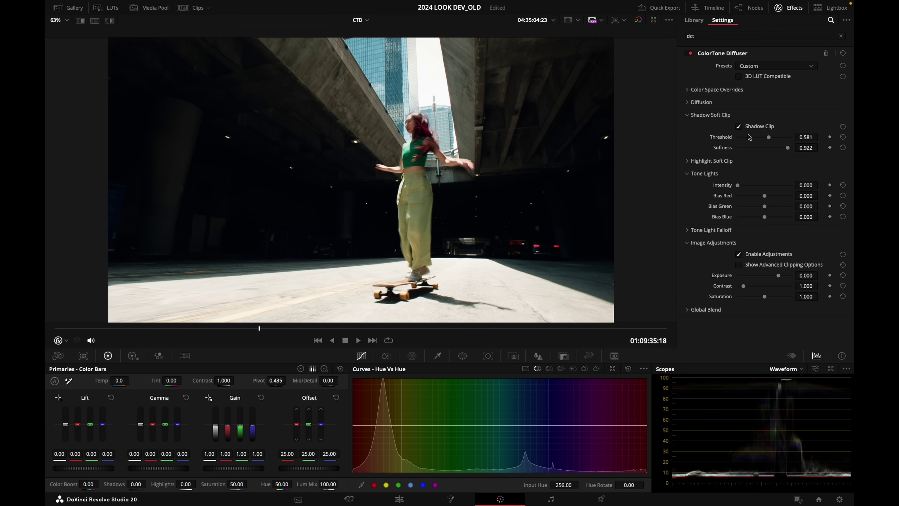
Raise the Shadow Clip Threshold on the skater clip to about 0.713
mouse_move(767, 139)
mouse_down()
mouse_move(757, 138)
mouse_move(779, 138)
mouse_move(771, 141)
mouse_up()
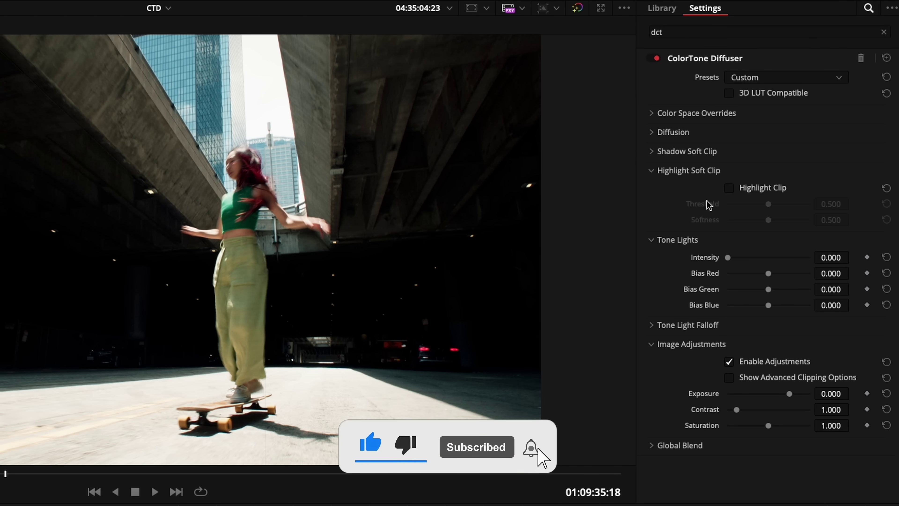
Enable Highlight Clip at Threshold 0.302 and Softness 0.473, then switch it off to compare
click(751, 189)
drag(768, 204, 784, 205)
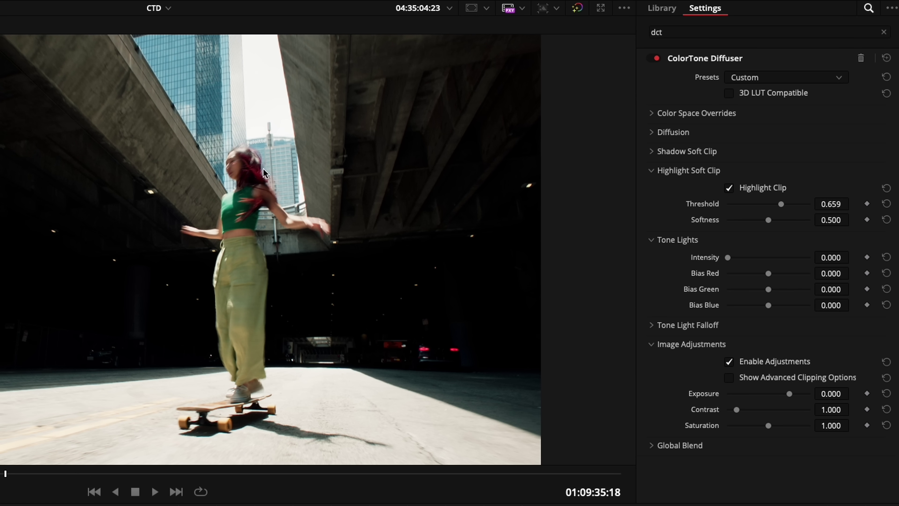
drag(783, 206, 746, 194)
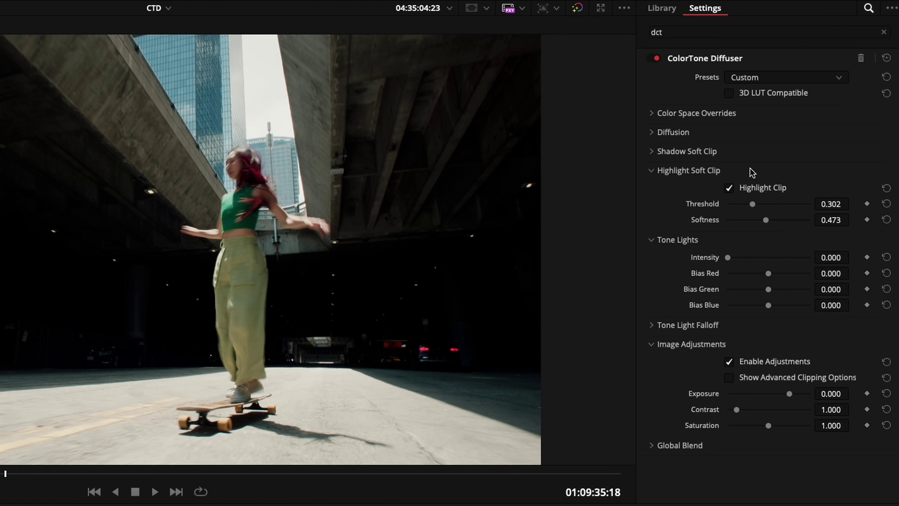
click(732, 188)
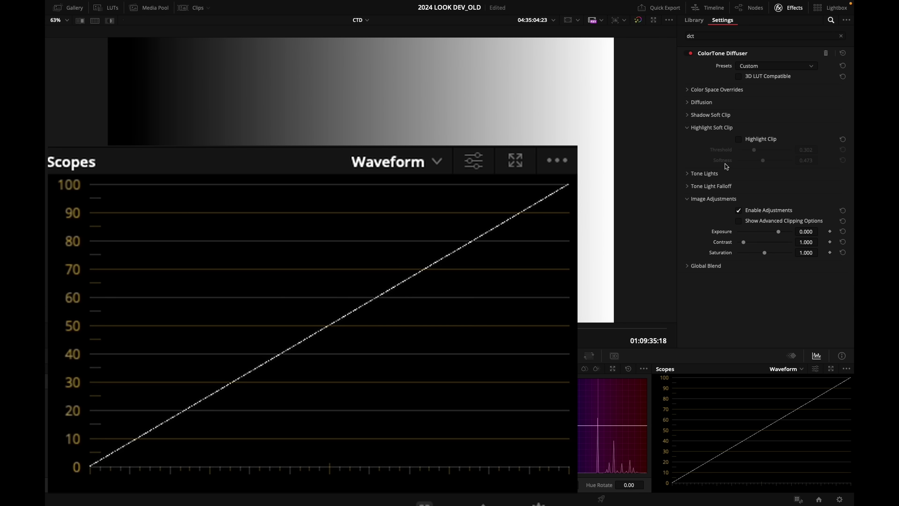
Re-enable Highlight Clip and lift its Threshold to about 0.713 so highlights roll off near 70
click(739, 140)
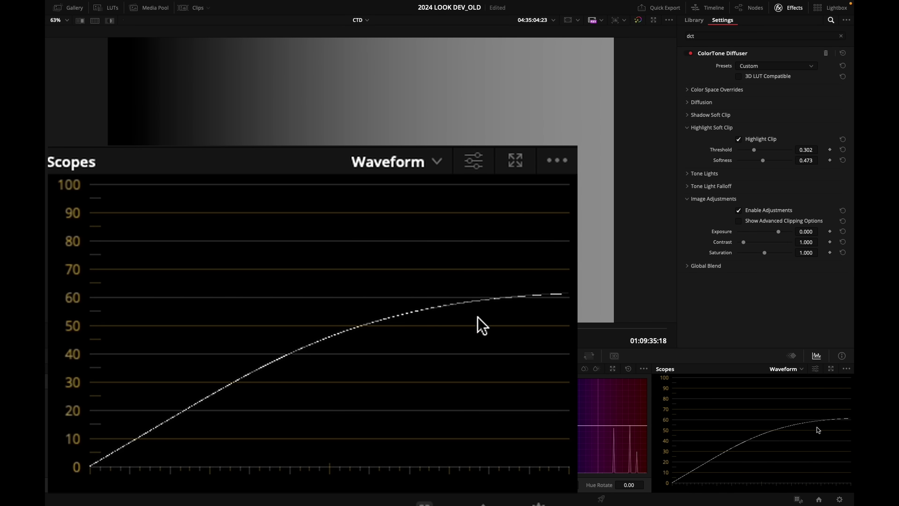
mouse_move(754, 150)
mouse_down()
mouse_move(788, 159)
mouse_move(761, 155)
mouse_up()
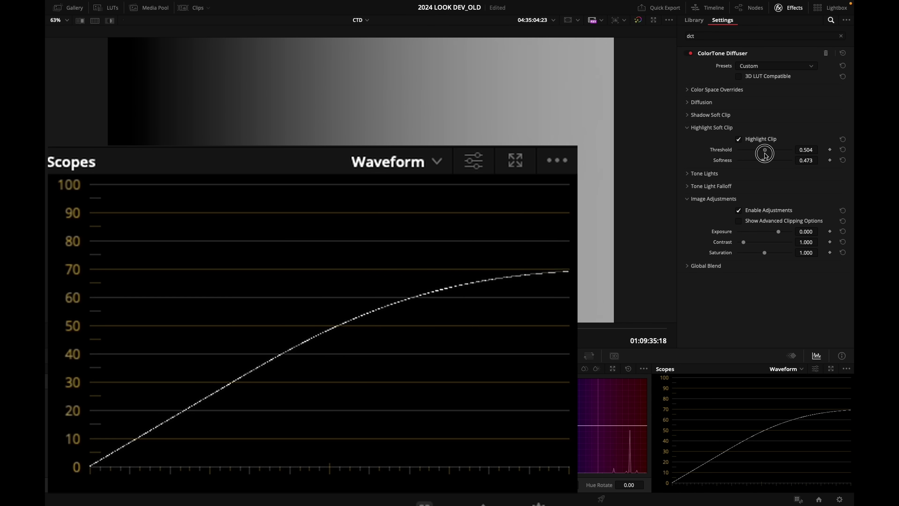
mouse_move(766, 155)
mouse_down()
mouse_move(777, 155)
mouse_move(741, 161)
mouse_move(757, 161)
mouse_up()
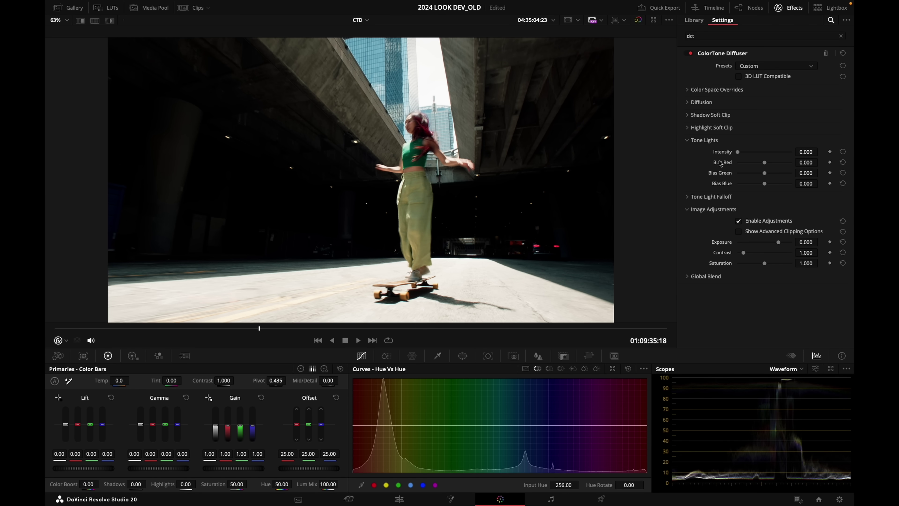
Set Tone Lights Intensity to 0.318 and expand the Tone Light Falloff section
drag(742, 154, 758, 174)
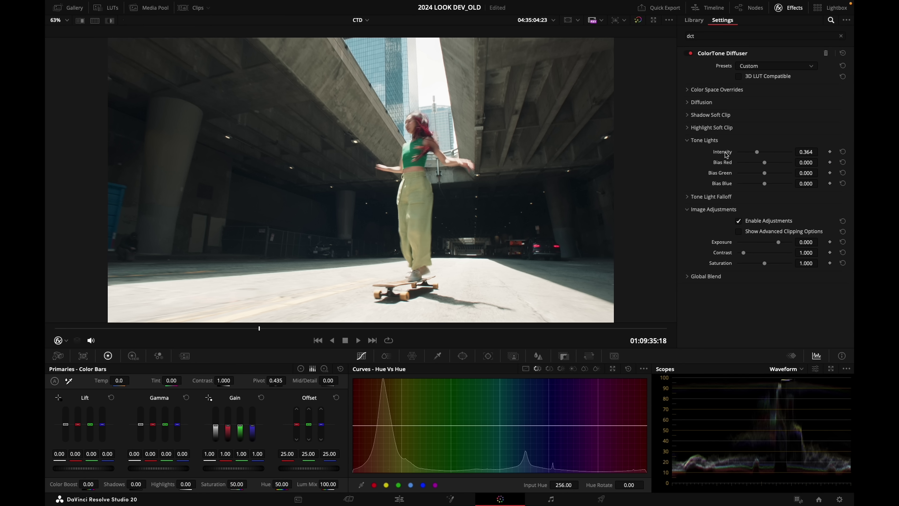
double_click(726, 154)
mouse_move(738, 151)
mouse_down()
mouse_move(763, 152)
mouse_move(755, 153)
mouse_up()
click(712, 197)
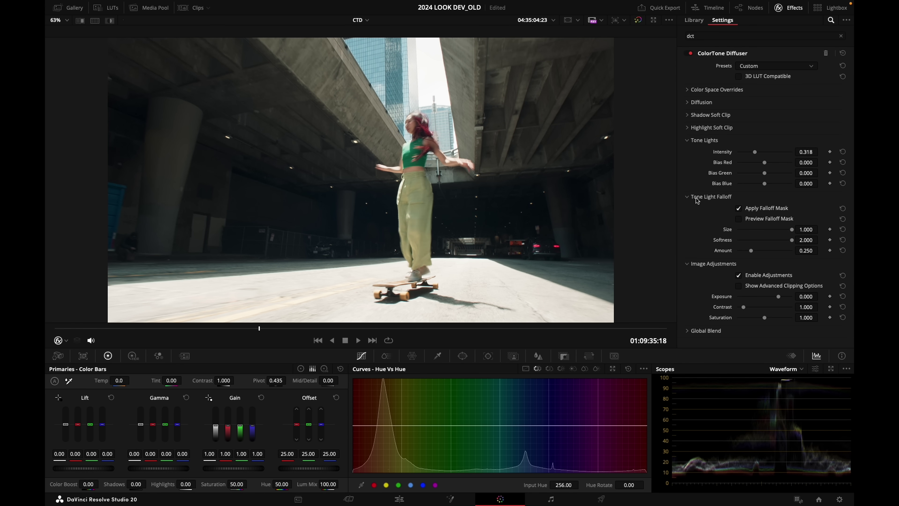
Preview the falloff mask, shrink it to Size 0.124, and raise Tone Lights Intensity
click(739, 219)
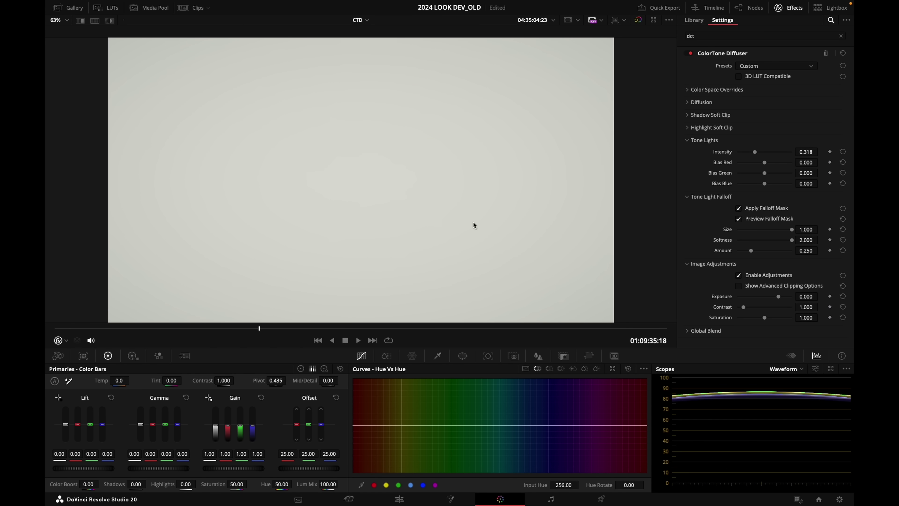
drag(792, 234, 775, 259)
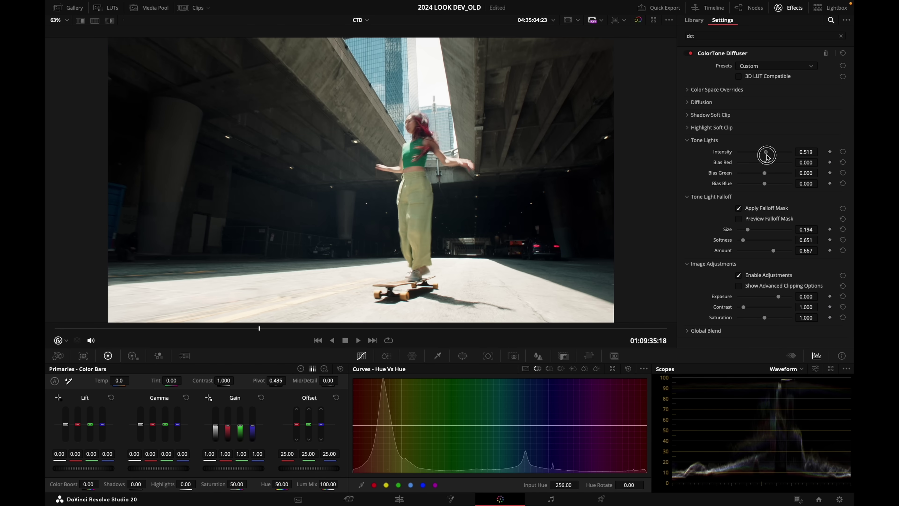
drag(757, 154, 764, 157)
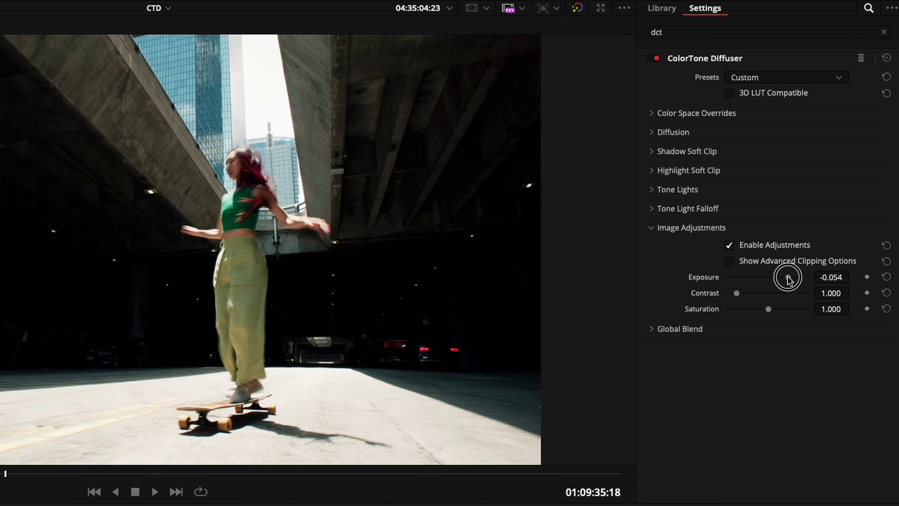
Set the skateboarder clip's Exposure to 0.101 and Contrast to about 1.34
mouse_move(787, 277)
mouse_down()
mouse_move(798, 279)
mouse_move(789, 281)
mouse_up()
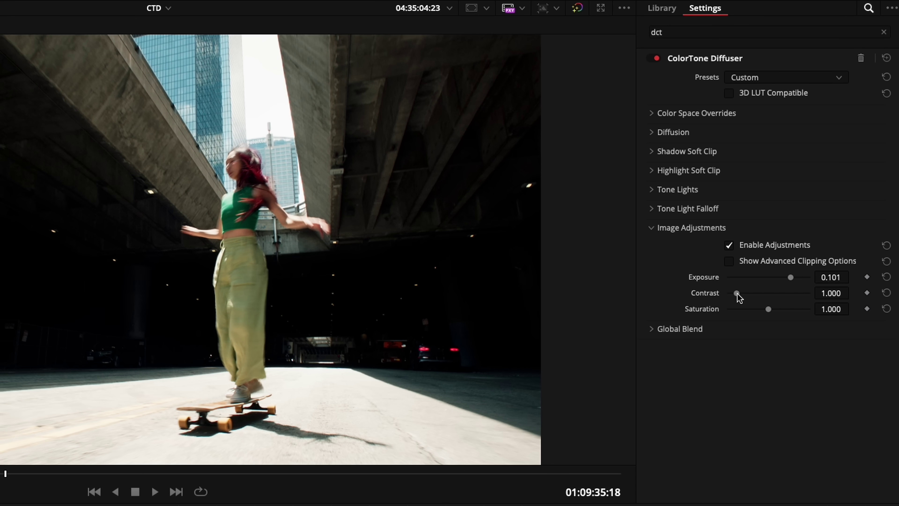
drag(737, 294, 783, 315)
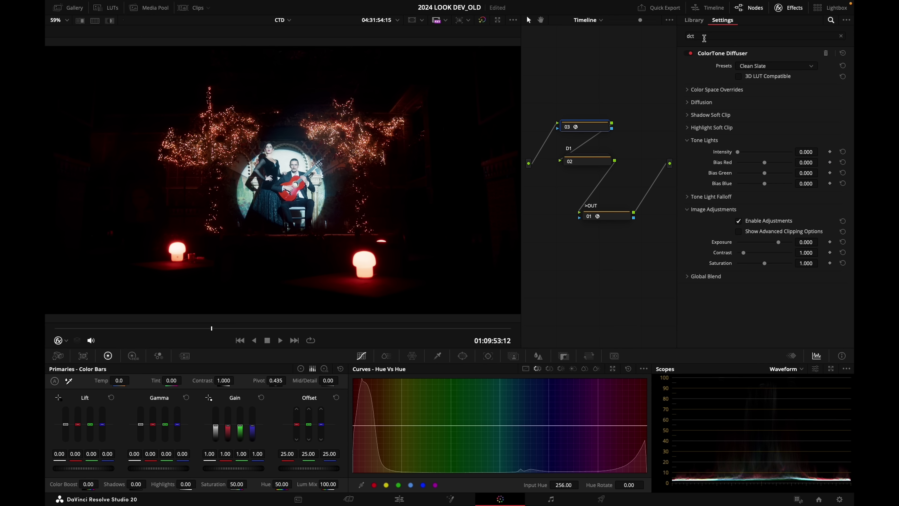
Enlarge the viewer to 150% on the couple's lights and lower Diffusion Resolution to 0.783
click(744, 14)
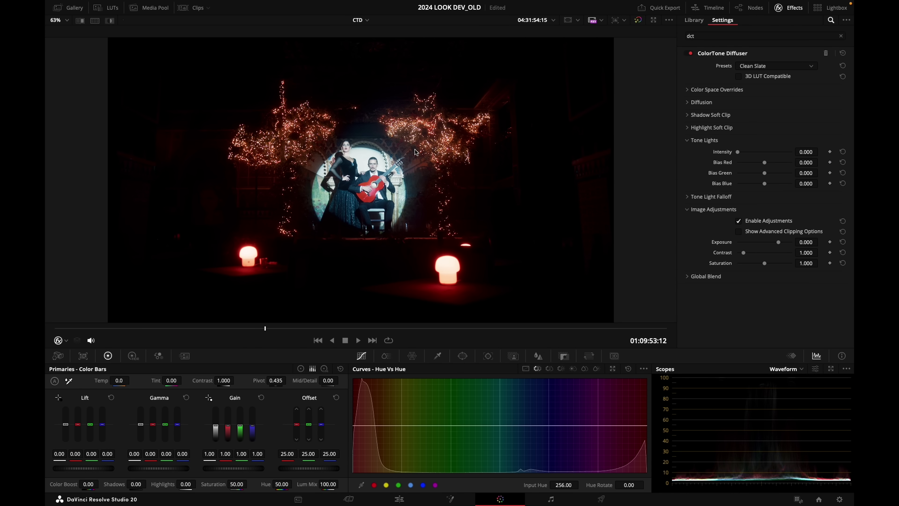
scroll(426, 153, up, 6)
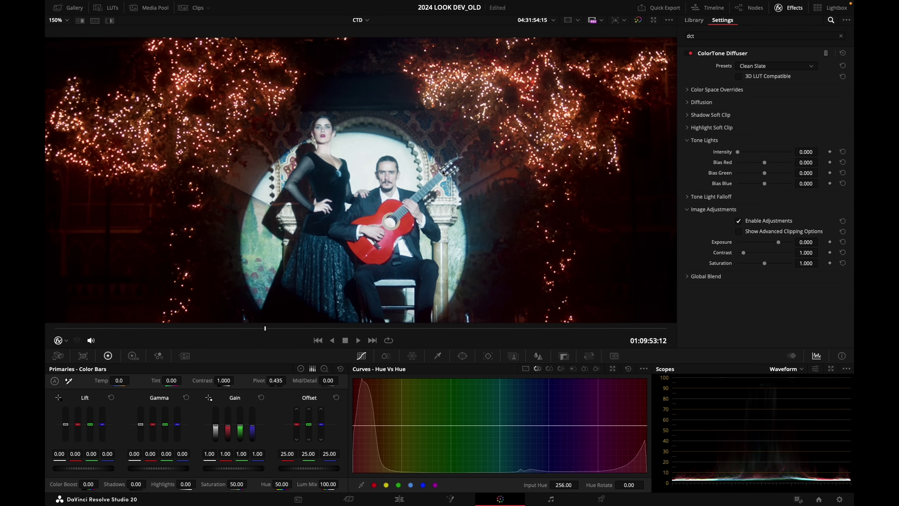
drag(442, 193, 436, 169)
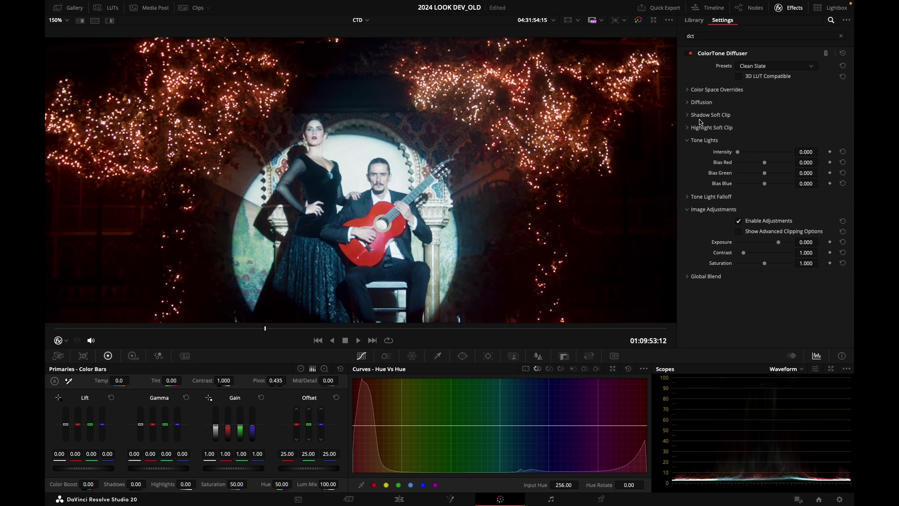
click(695, 104)
drag(790, 116, 782, 116)
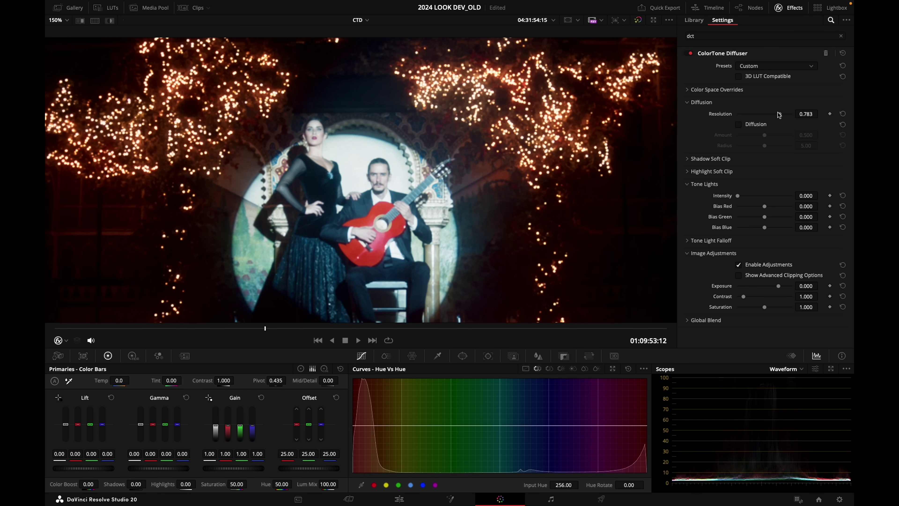
drag(441, 132, 439, 167)
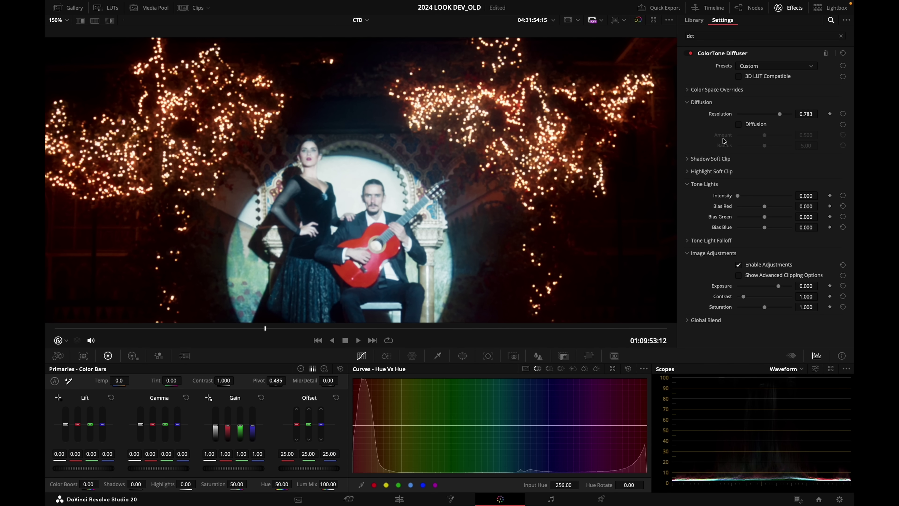
Enable Diffusion, compare it on and off, and set Amount 0.589 with Radius 2.79
click(739, 124)
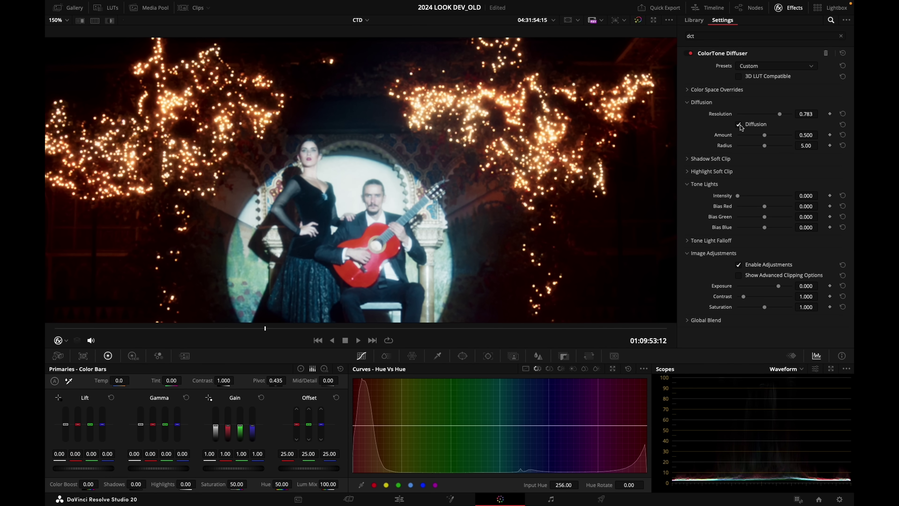
click(741, 127)
click(740, 127)
click(740, 127)
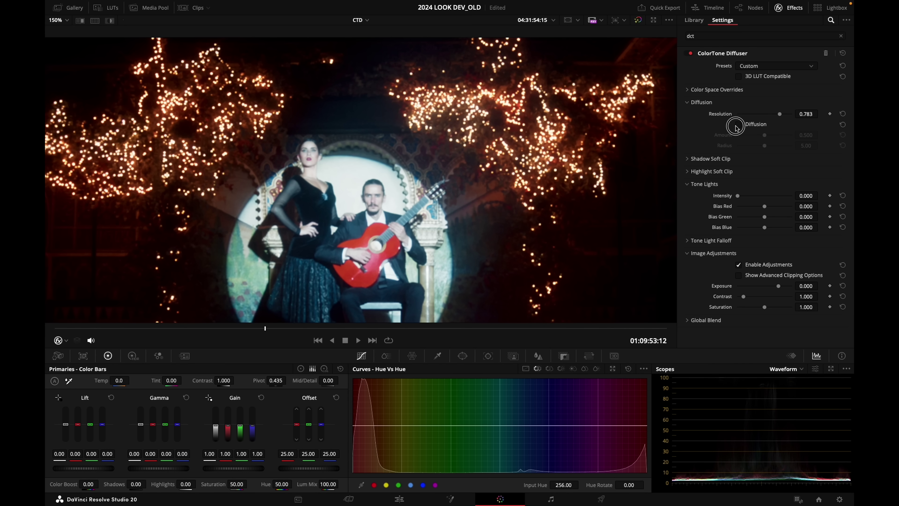
click(739, 128)
click(740, 128)
click(740, 128)
click(741, 129)
click(742, 129)
click(741, 128)
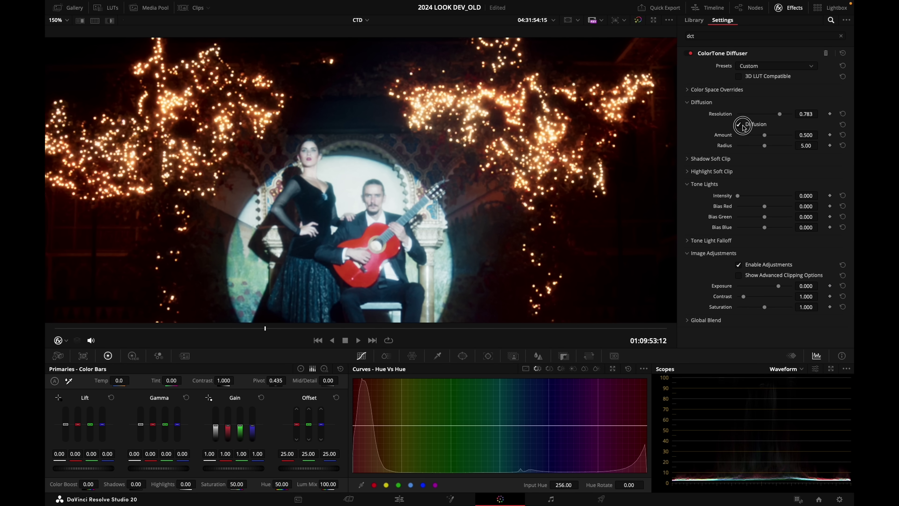
click(743, 129)
click(744, 129)
drag(762, 138, 754, 148)
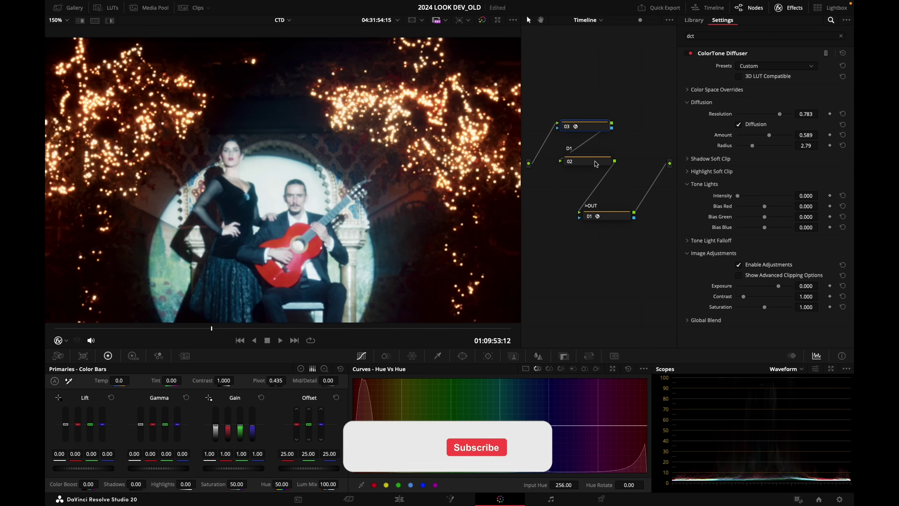
Add a new node 04 in the graph before the output node
click(595, 163)
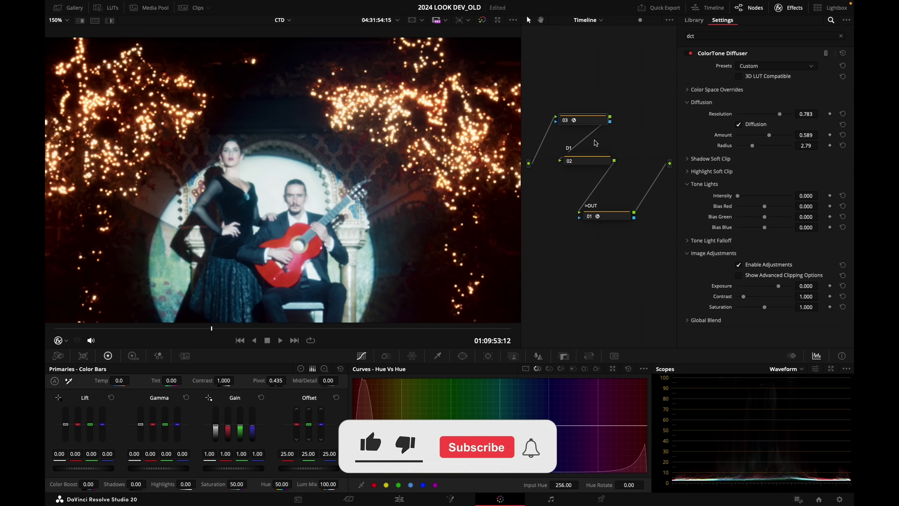
click(616, 215)
key(shift+s)
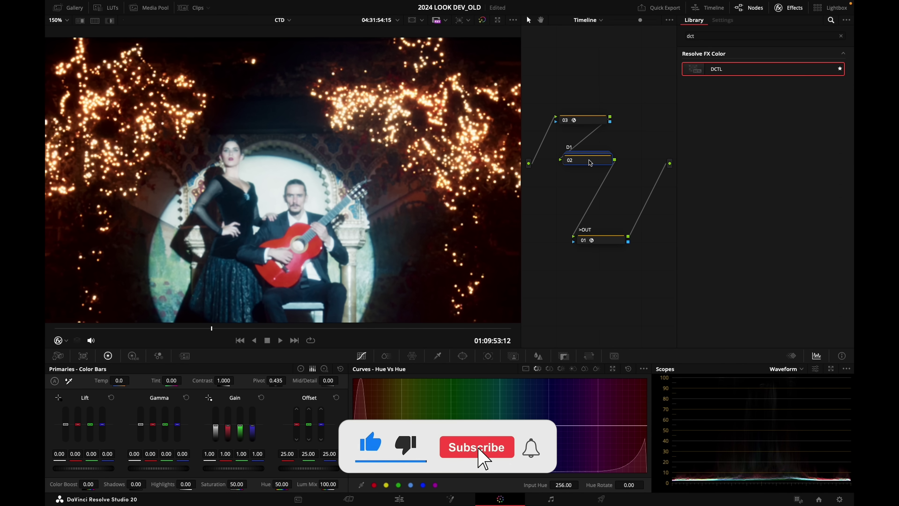
drag(584, 206, 604, 199)
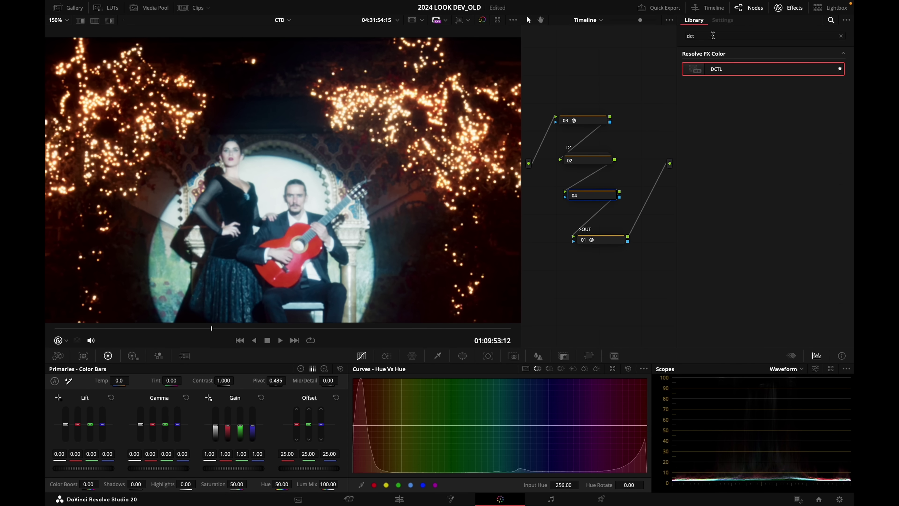
Apply Film Grain from the Effects Library to node 04 and bypass it for comparison
double_click(691, 35)
text(gra)
drag(741, 71, 598, 195)
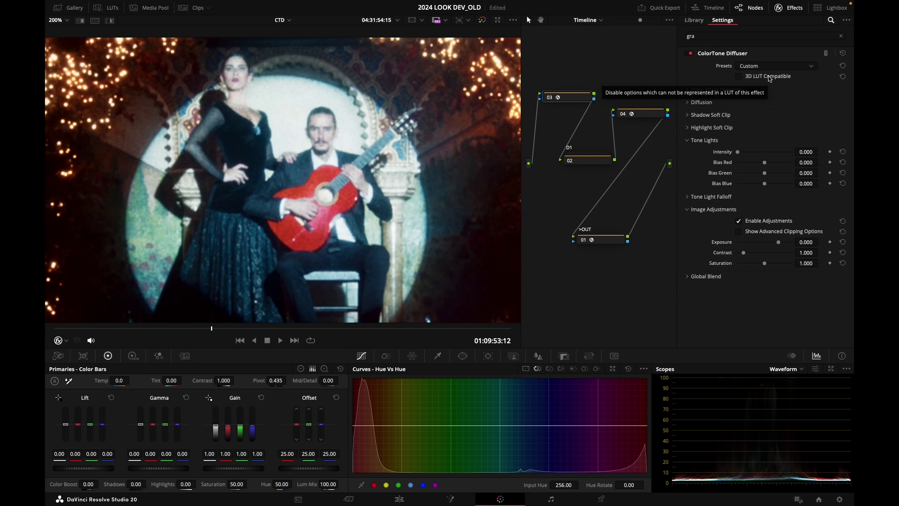
click(640, 113)
key(ctrl+d)
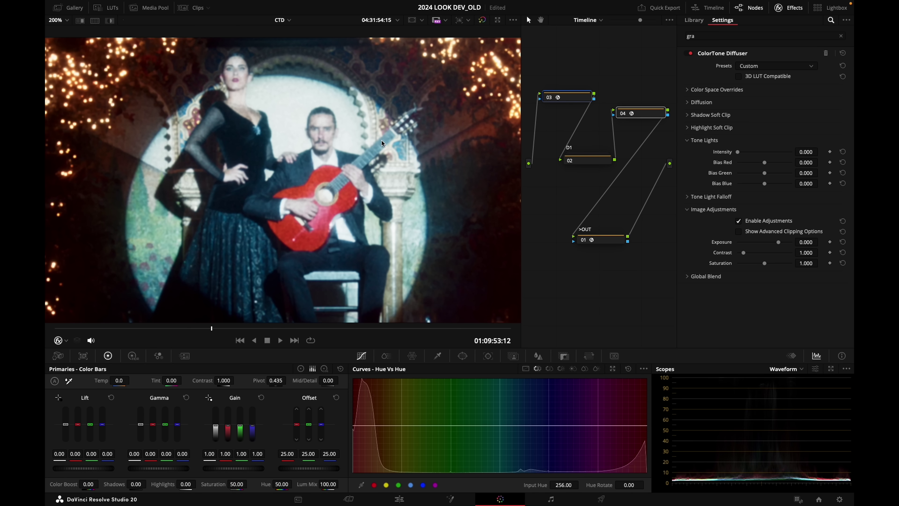
drag(382, 141, 444, 190)
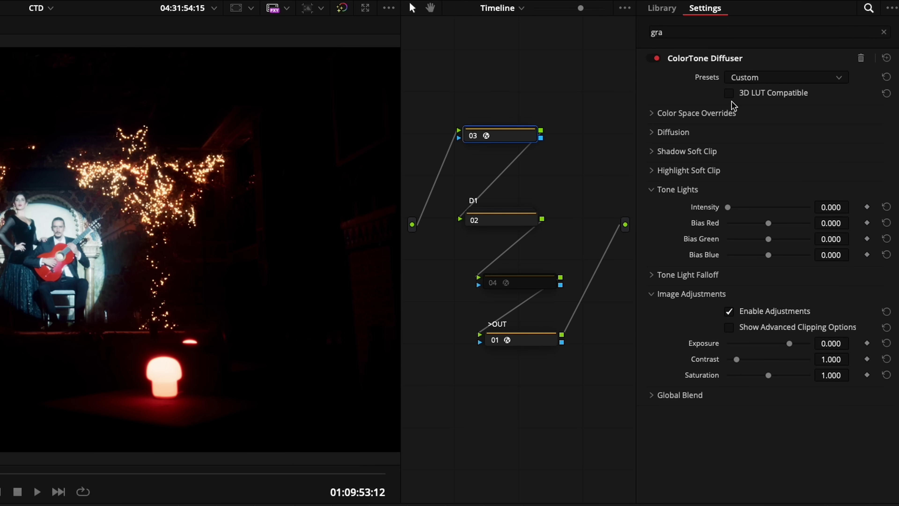
Toggle 3D LUT Compatible mode on and off to compare, leaving it off
click(729, 94)
click(729, 94)
click(732, 93)
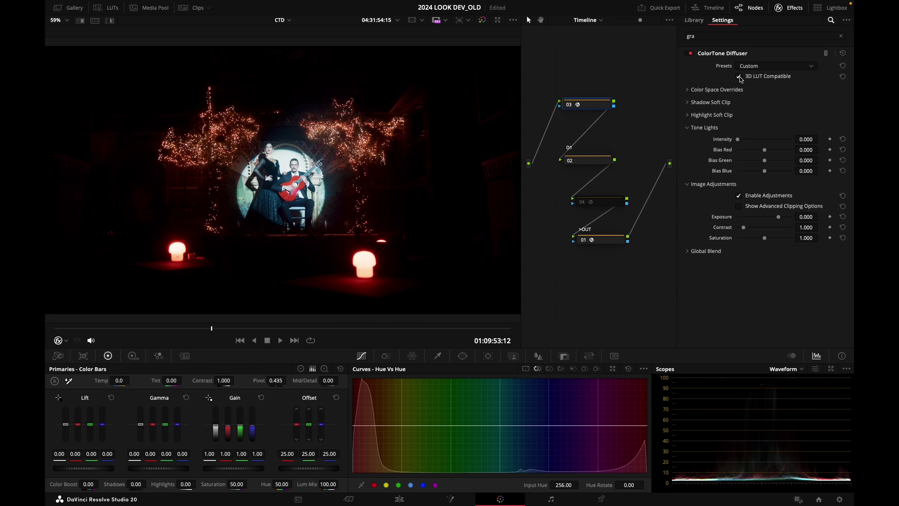
click(732, 92)
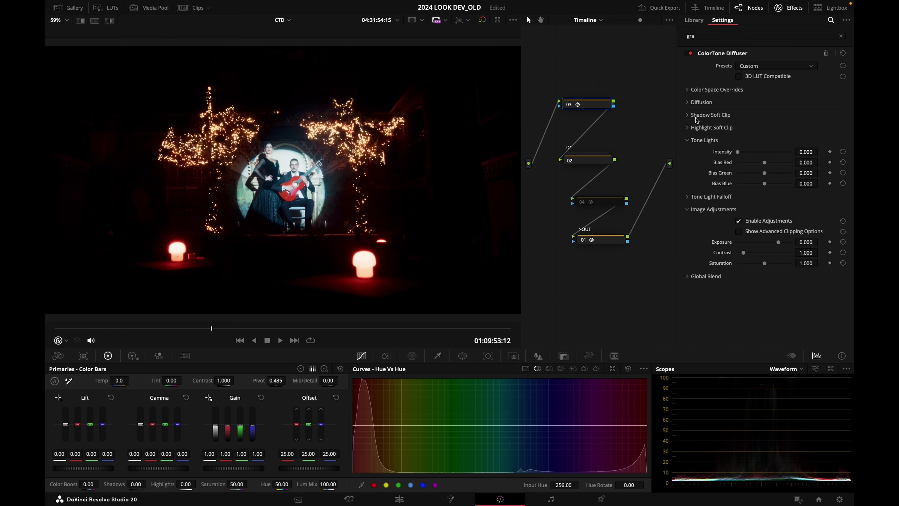
Turn on Shadow Clip with Threshold 0.705, comparing with node 03 bypassed and restored
click(693, 115)
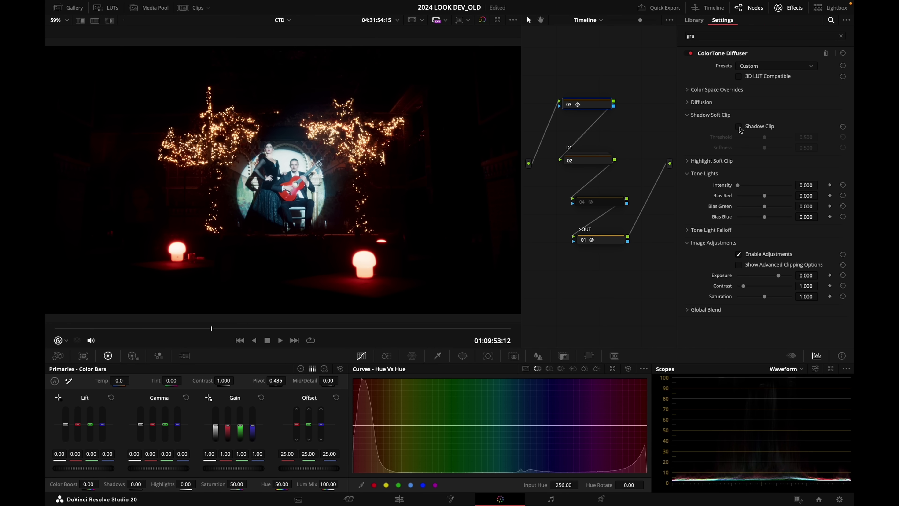
click(738, 127)
drag(764, 139, 777, 138)
key(ctrl+d)
key(ctrl+d)
key(ctrl+d)
key(ctrl+d)
key(ctrl+d)
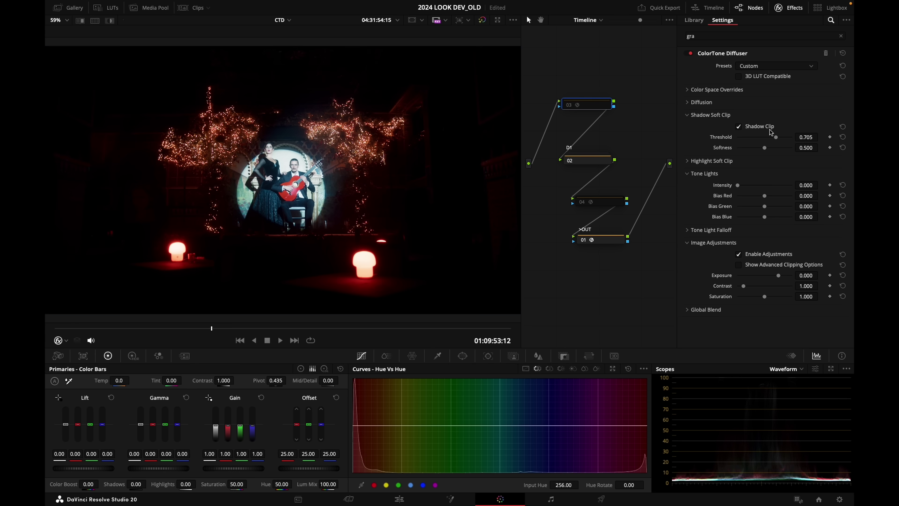
key(ctrl+d)
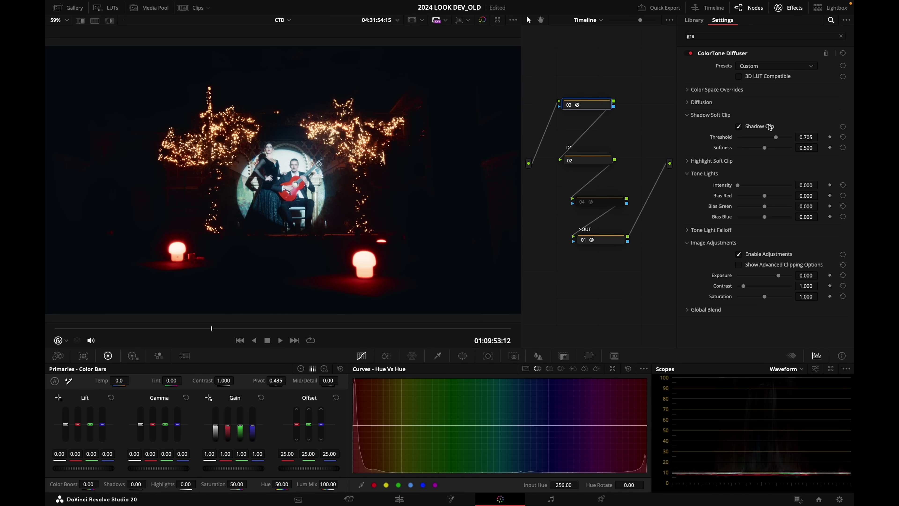
Compare the look with 3D LUT Compatible mode and leave it enabled
click(738, 76)
click(739, 77)
click(742, 77)
click(741, 77)
click(741, 76)
click(741, 77)
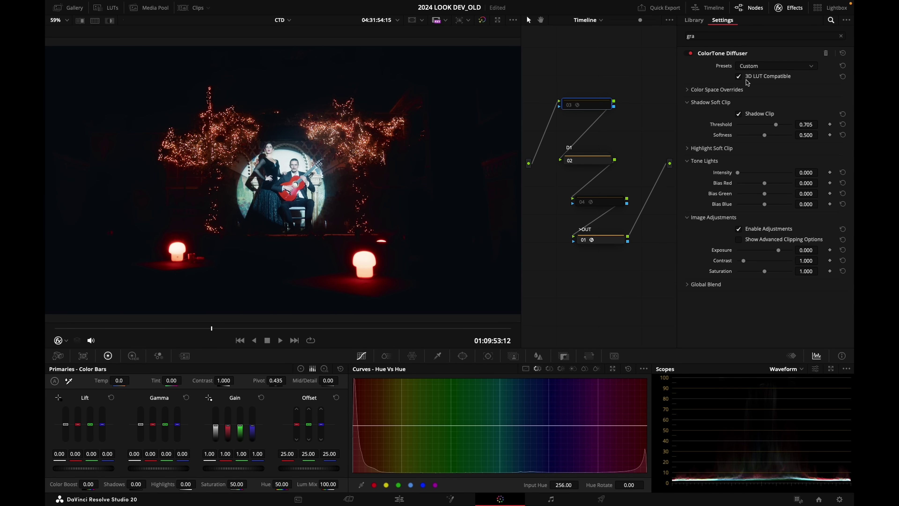
click(742, 77)
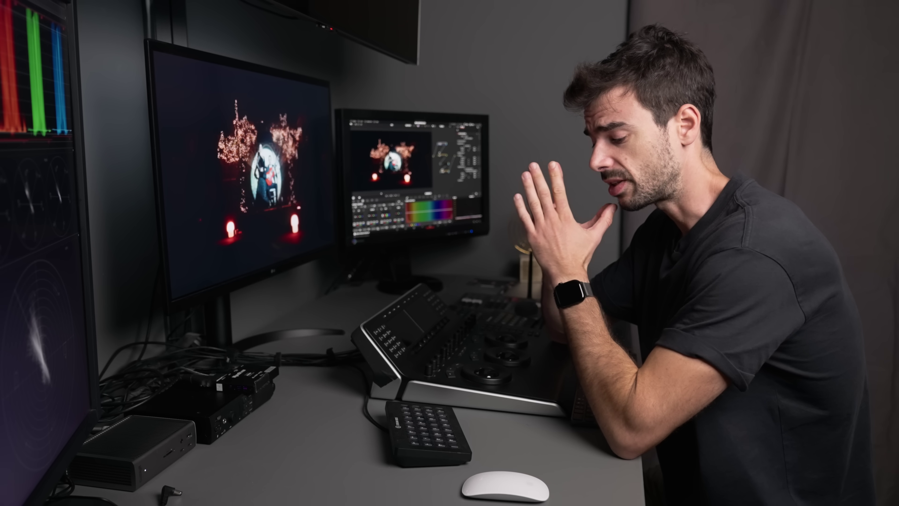